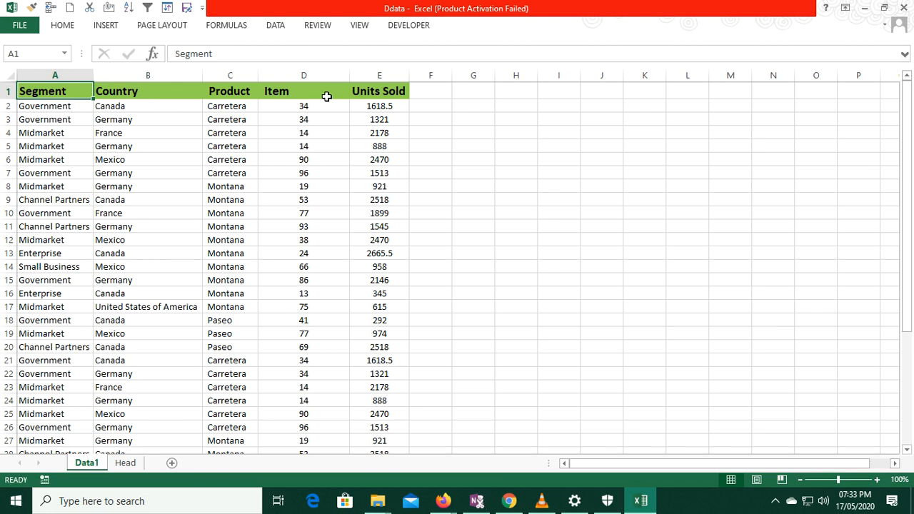
- Create a PivotTable on a new worksheet from the sales data in Data1, range A1:E39
{"action": "key", "text": "ctrl+shift+Right"}
{"action": "key", "text": "ctrl+shift+Down"}
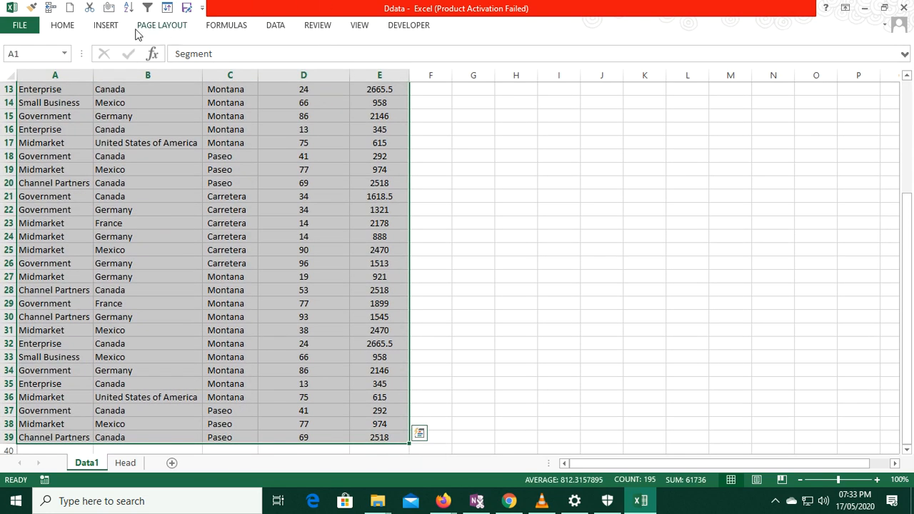
{"action": "left_click", "coordinate": [111, 30]}
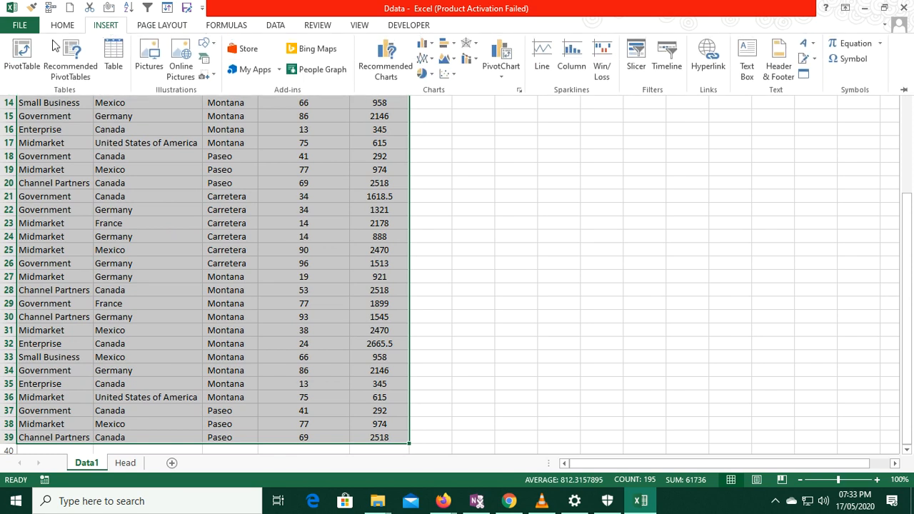
{"action": "left_click", "coordinate": [25, 56]}
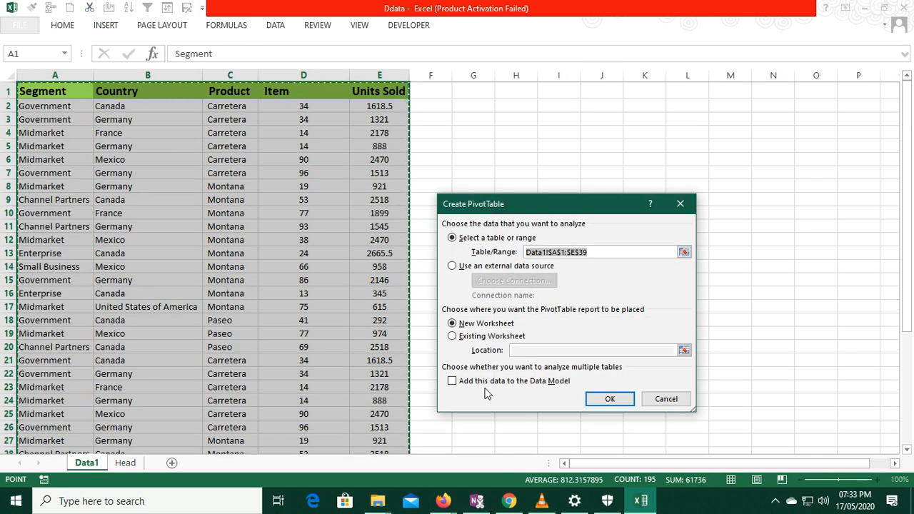
{"action": "left_click", "coordinate": [609, 398]}
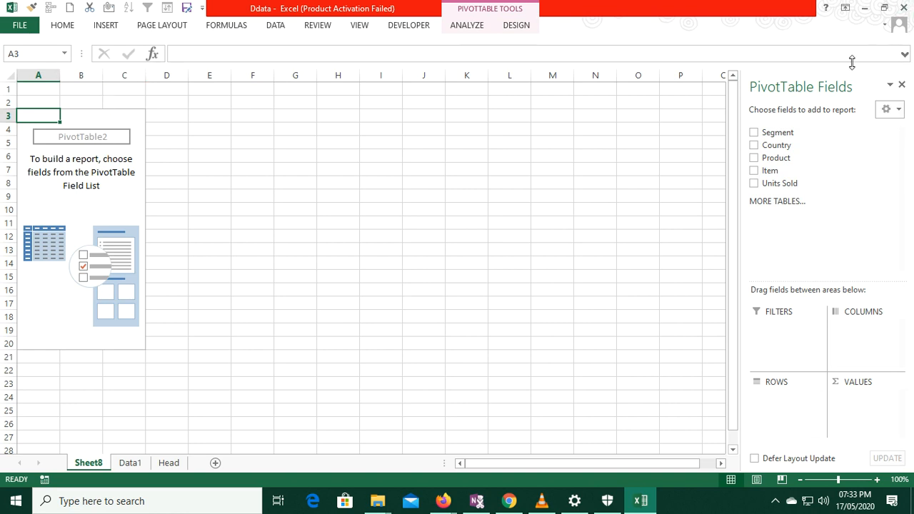
- Check the source columns on Data1, and build the pivot table with Country as rows and the sum of Item as values
{"action": "left_click", "coordinate": [130, 464]}
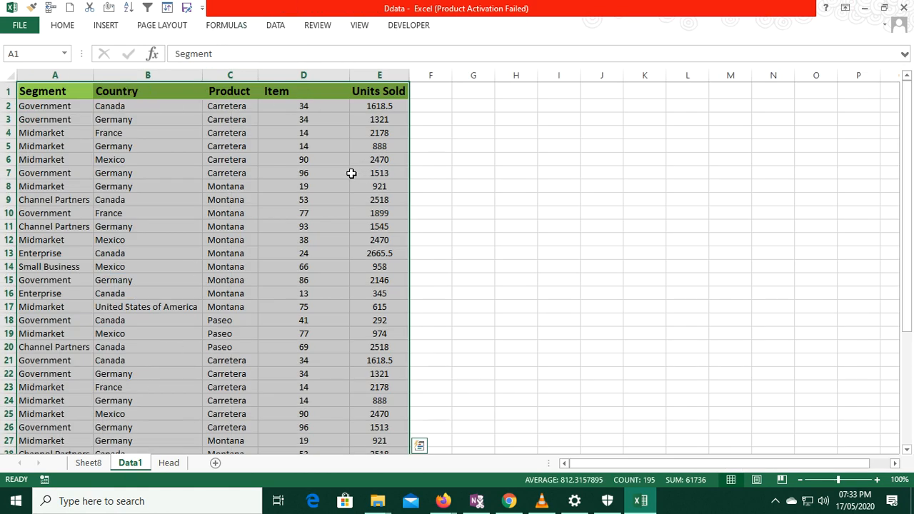
{"action": "left_click", "coordinate": [87, 463]}
{"action": "left_click", "coordinate": [130, 463]}
{"action": "left_click", "coordinate": [88, 463]}
{"action": "left_click_drag", "start_coordinate": [778, 147], "coordinate": [793, 400]}
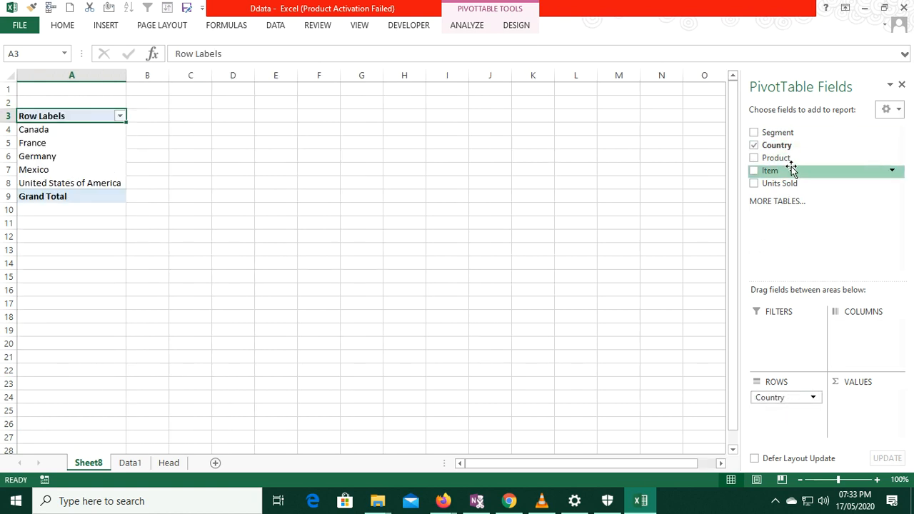
{"action": "left_click_drag", "start_coordinate": [770, 174], "coordinate": [876, 432]}
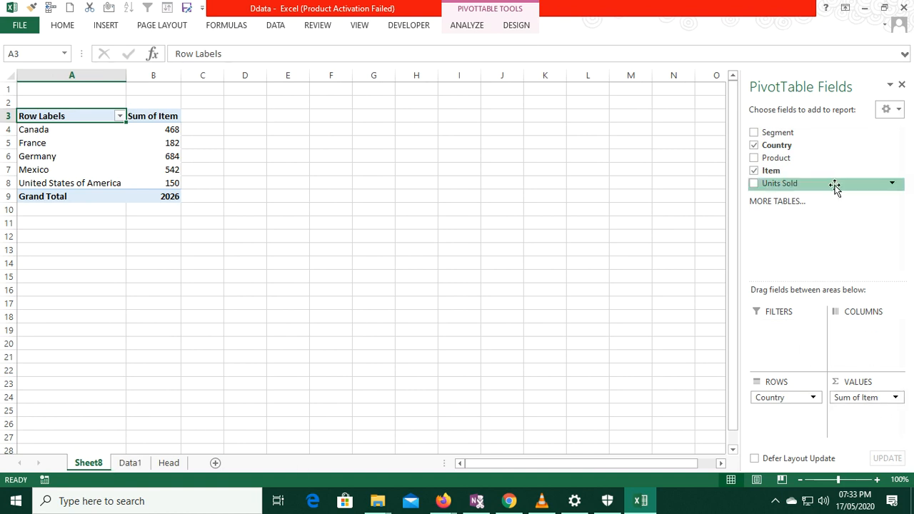
- Review the source data on Data1 and add a count of Product to the pivot table's values
{"action": "left_click", "coordinate": [129, 462]}
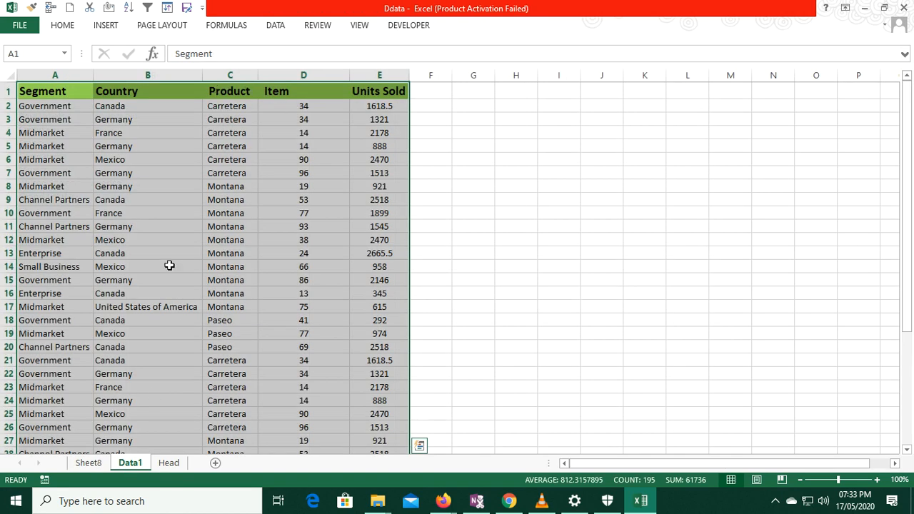
{"action": "left_click", "coordinate": [89, 462]}
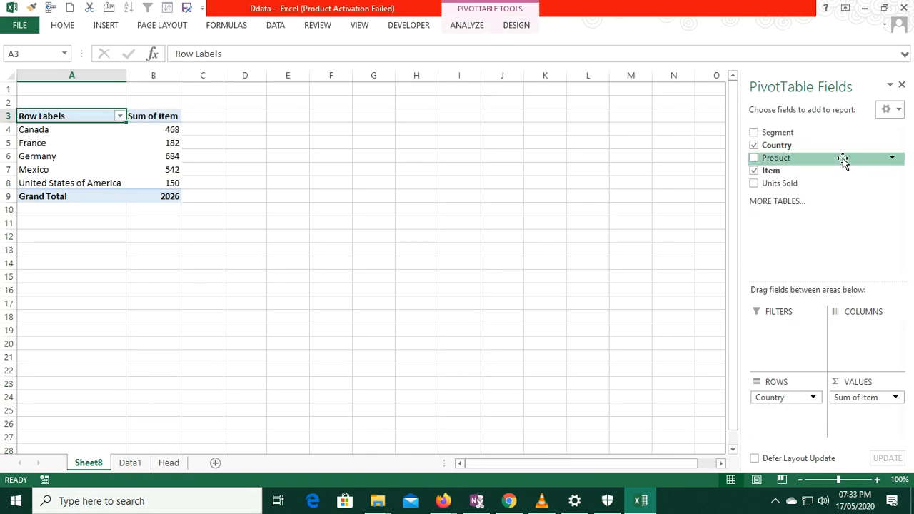
{"action": "left_click_drag", "start_coordinate": [781, 158], "coordinate": [872, 433]}
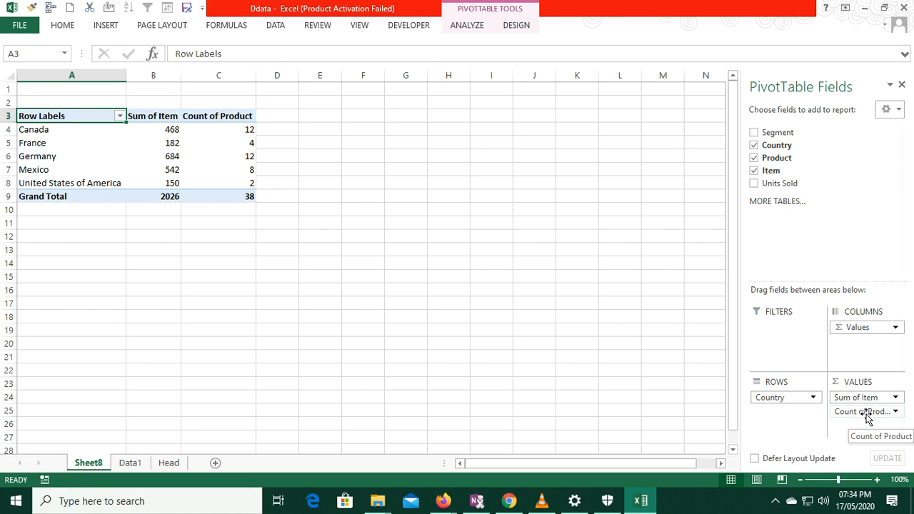
{"action": "left_click", "coordinate": [421, 170]}
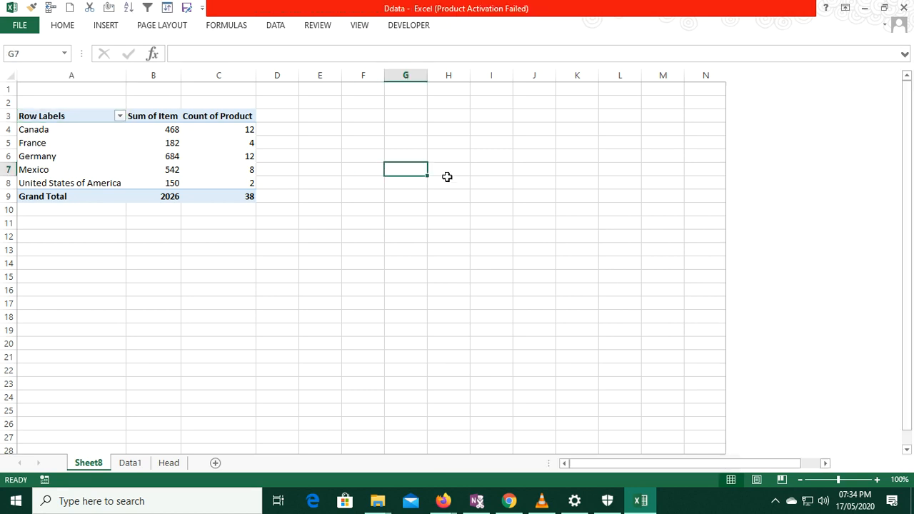
{"action": "type", "text": "a"}
{"action": "key", "text": "Return"}
{"action": "type", "text": "a"}
{"action": "key", "text": "Return"}
{"action": "key", "text": "Up"}
{"action": "key", "text": "Up"}
{"action": "key", "text": "shift+Down"}
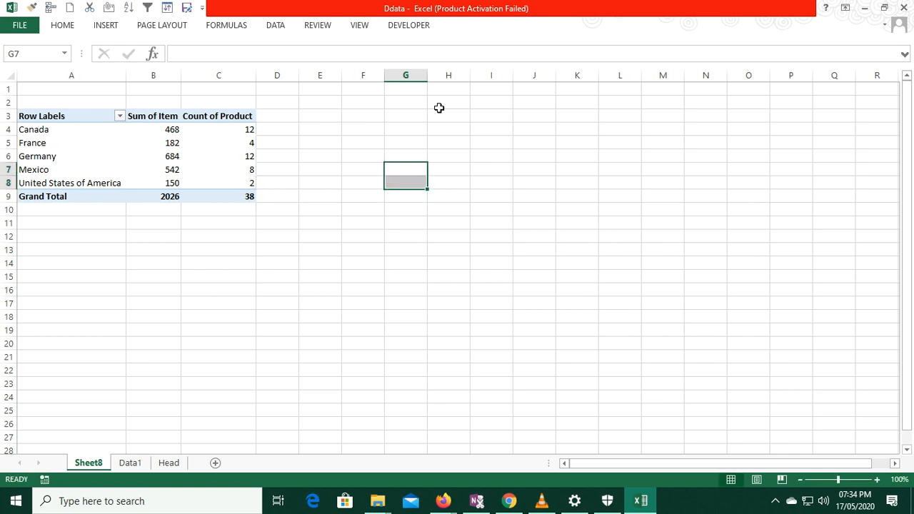
- Compare the Product entries on Data1 with the pivot table on Sheet8, and remove the Product count from its values
{"action": "left_click", "coordinate": [130, 462]}
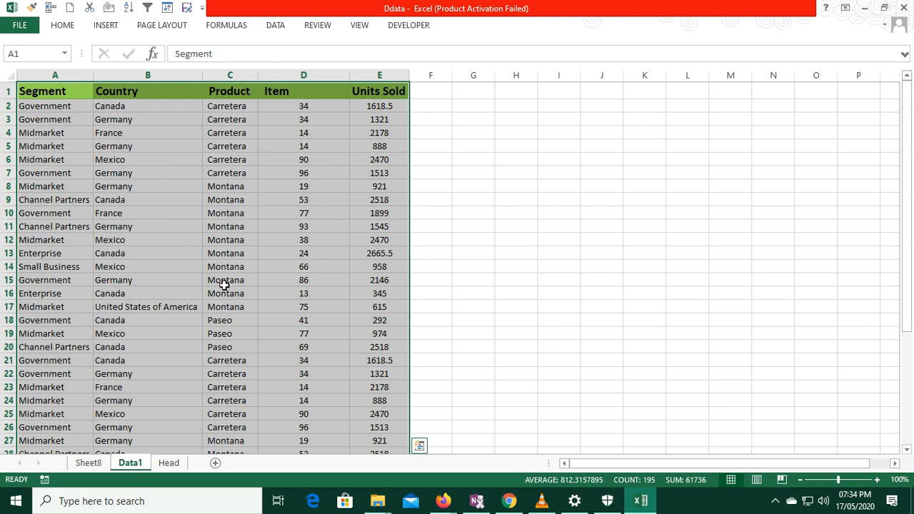
{"action": "left_click_drag", "start_coordinate": [229, 106], "coordinate": [227, 173]}
{"action": "left_click", "coordinate": [88, 462]}
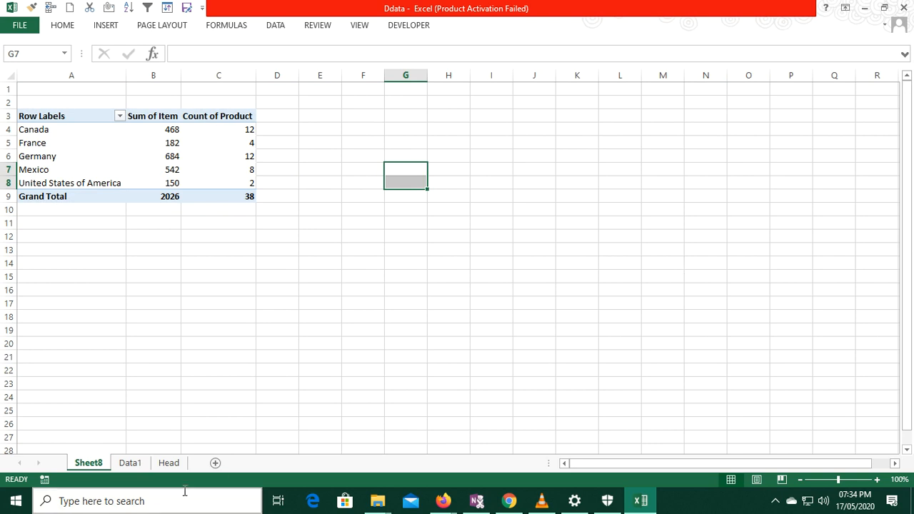
{"action": "left_click", "coordinate": [141, 464]}
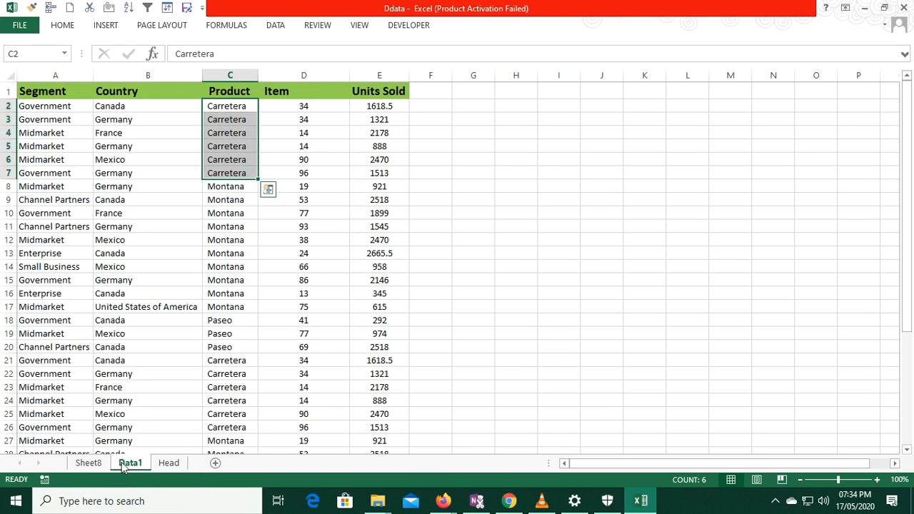
{"action": "left_click", "coordinate": [91, 462]}
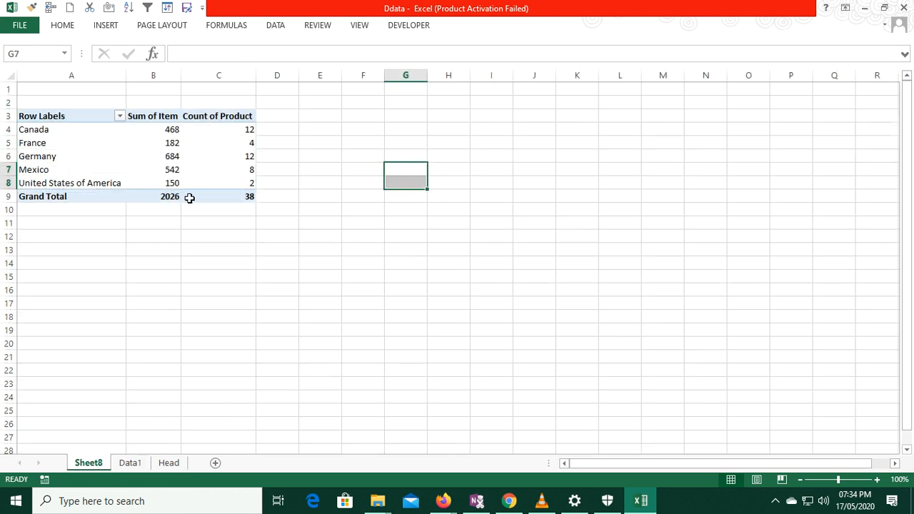
{"action": "left_click", "coordinate": [218, 169]}
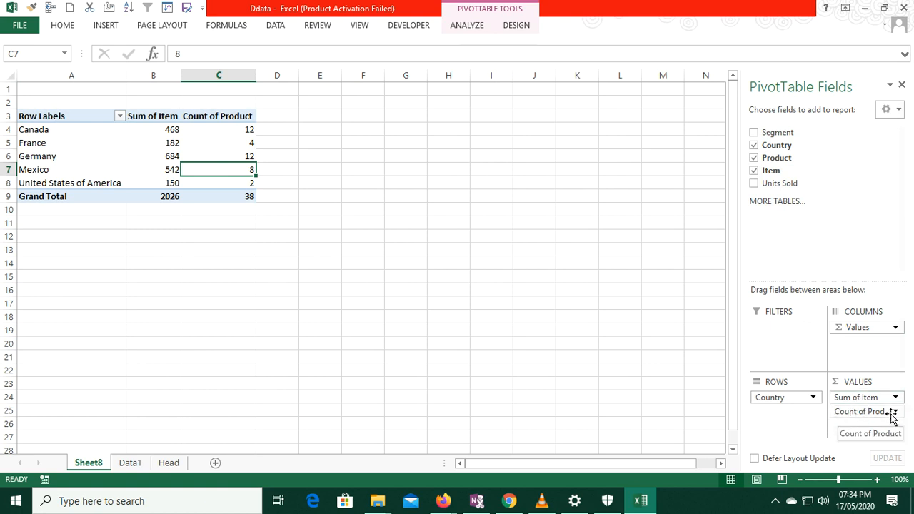
{"action": "left_click_drag", "start_coordinate": [880, 412], "coordinate": [856, 211]}
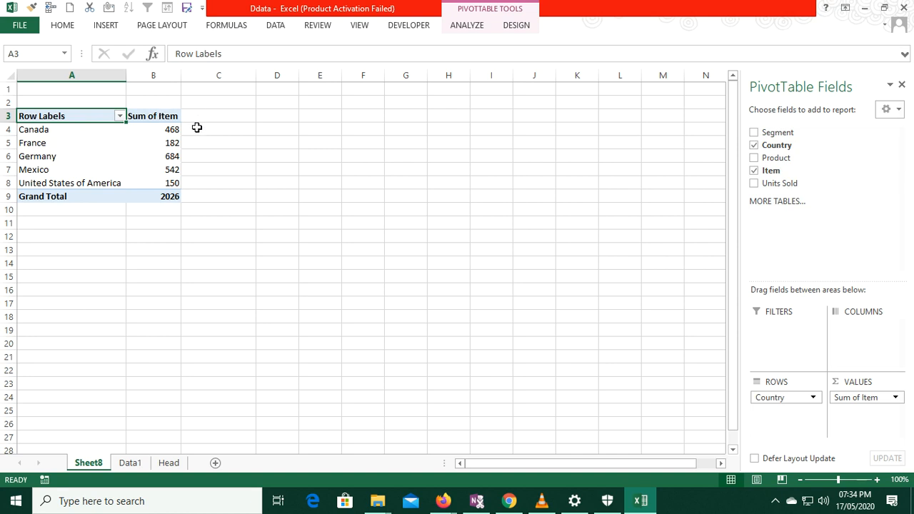
- Enter the first incentive rule beside the pivot table: Incentive in G3, >500 in H3 and 10000 in I3
{"action": "left_click_drag", "start_coordinate": [169, 117], "coordinate": [207, 115]}
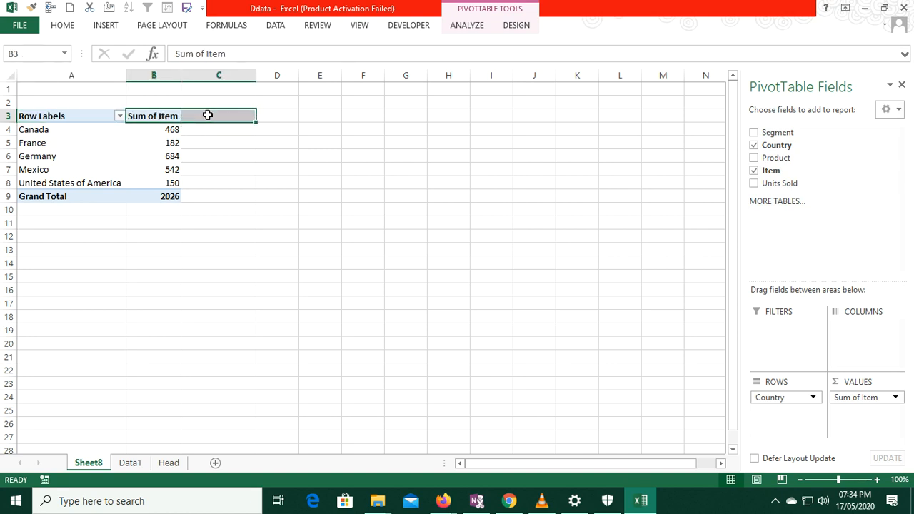
{"action": "left_click", "coordinate": [201, 118]}
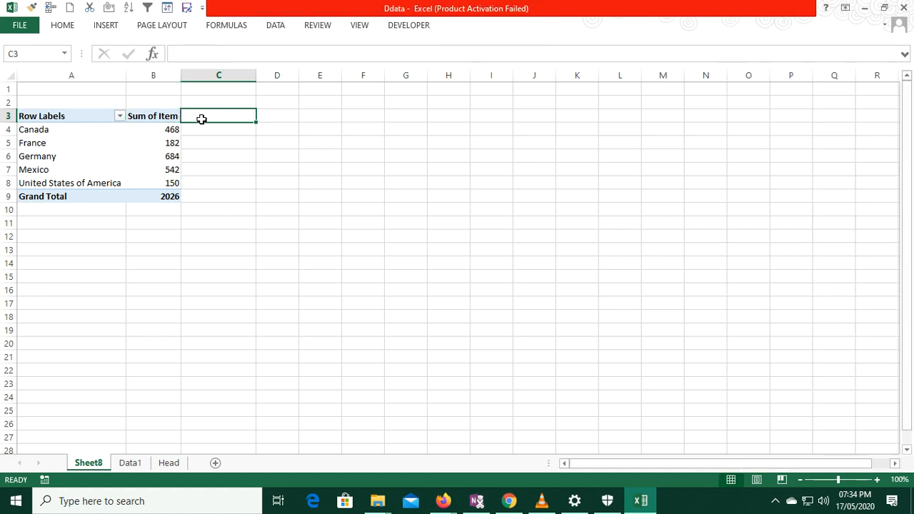
{"action": "left_click", "coordinate": [160, 117]}
{"action": "left_click", "coordinate": [409, 112]}
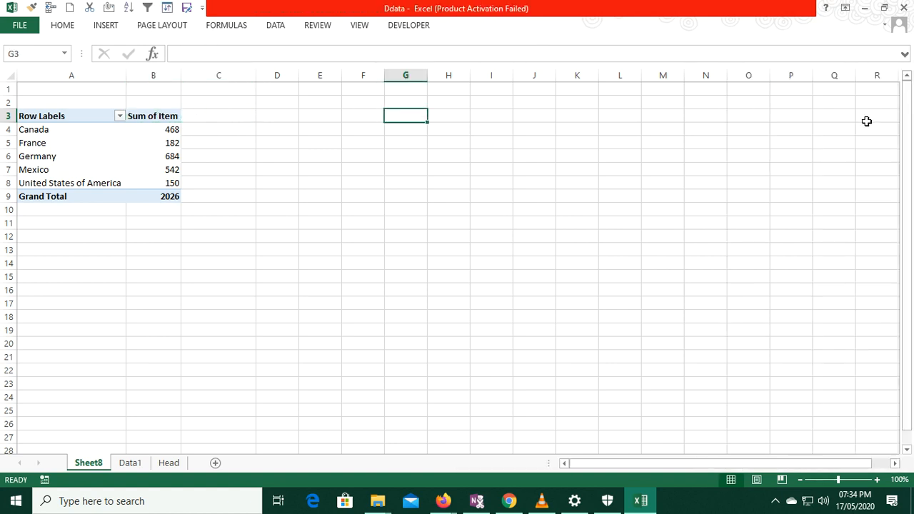
{"action": "type", "text": "Incentive"}
{"action": "key", "text": "Tab"}
{"action": "type", "text": ">"}
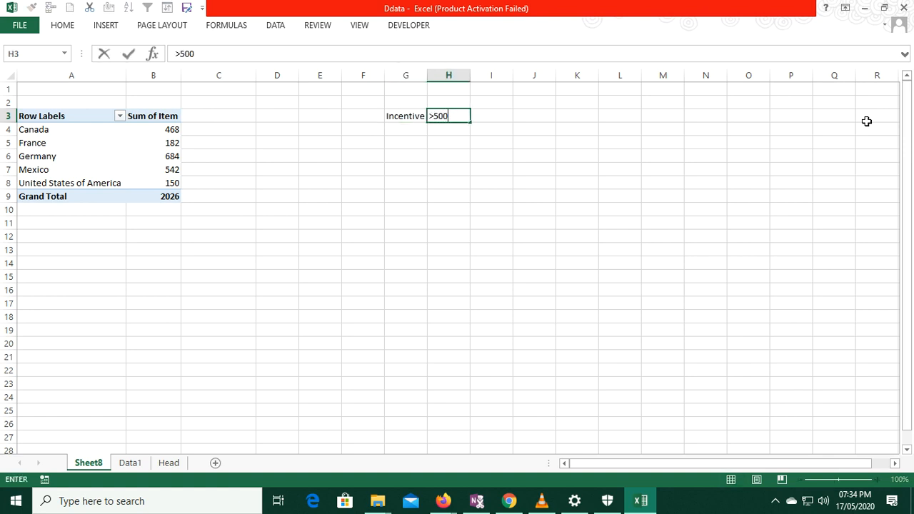
{"action": "key", "text": "Tab"}
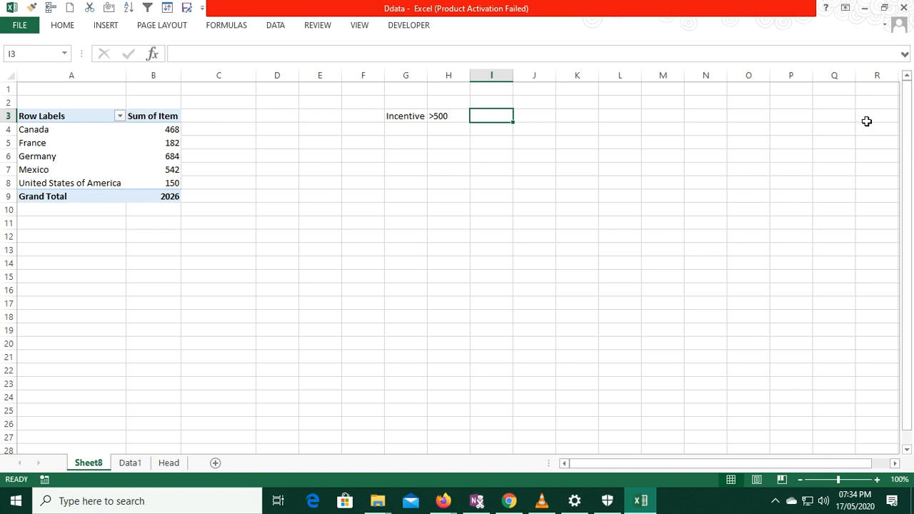
{"action": "type", "text": "10000"}
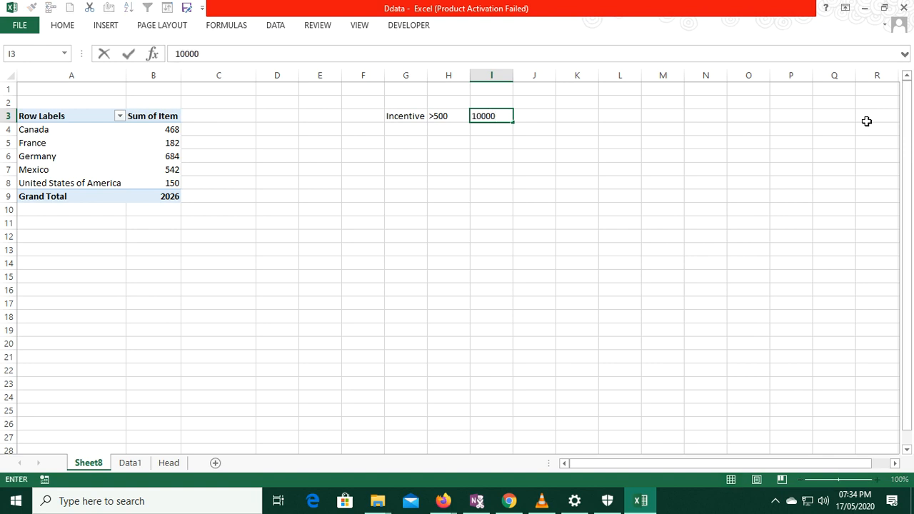
{"action": "key", "text": "Return"}
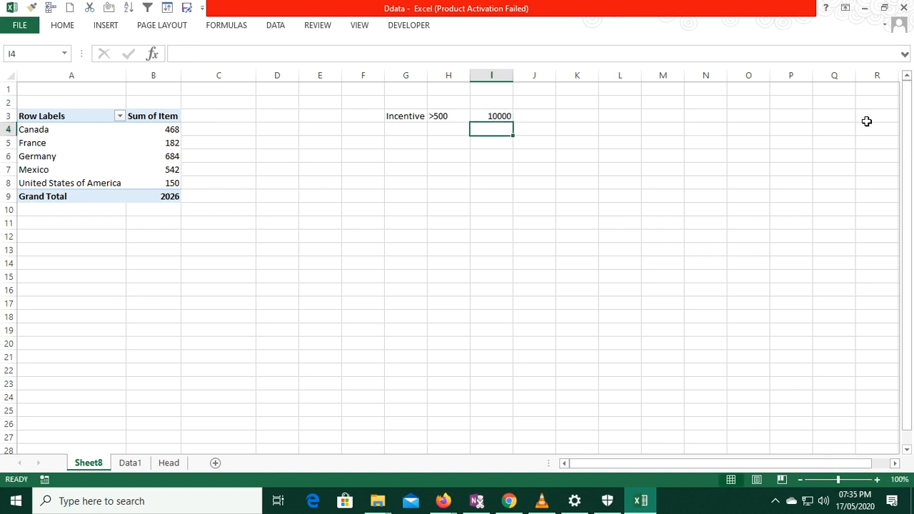
- Enter the second incentive rule below the first, with < in H4 and 5000 in I4
{"action": "key", "text": "Left"}
{"action": "type", "text": "<"}
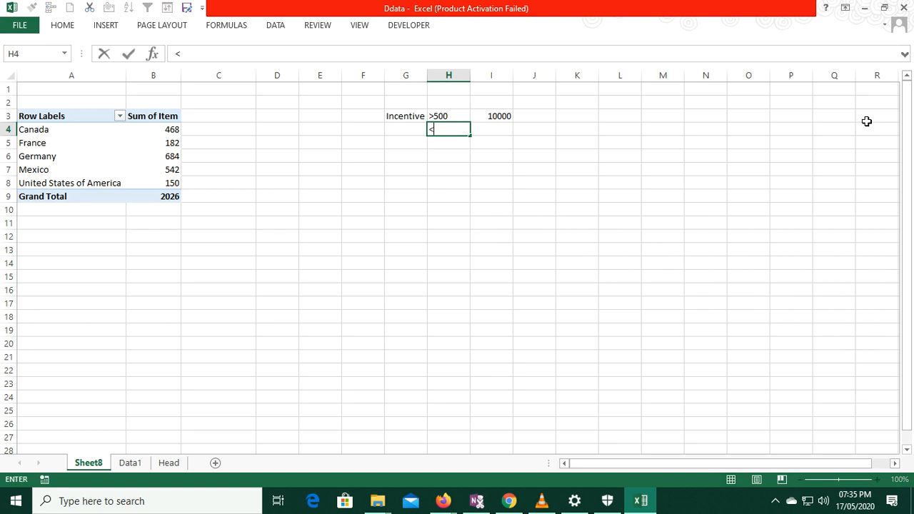
{"action": "key", "text": "BackSpace"}
{"action": "key", "text": "Return"}
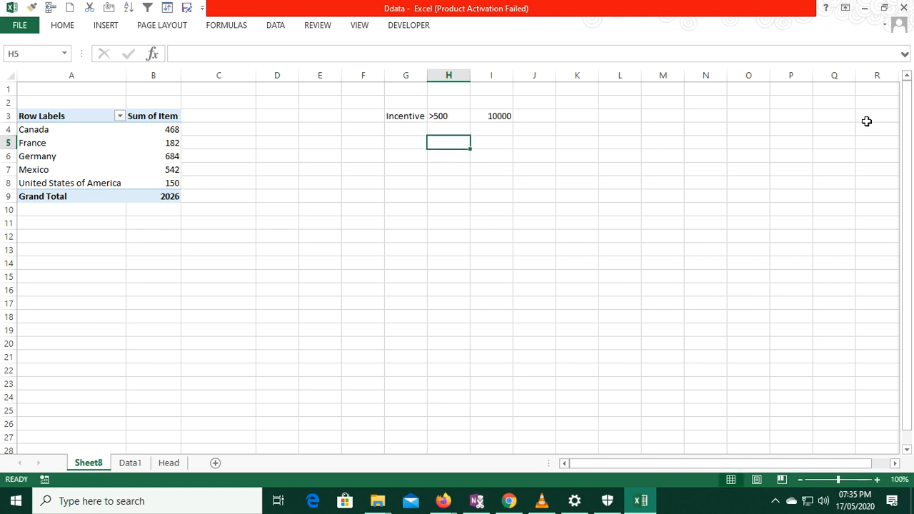
{"action": "key", "text": "Up"}
{"action": "type", "text": "<"}
{"action": "key", "text": "Tab"}
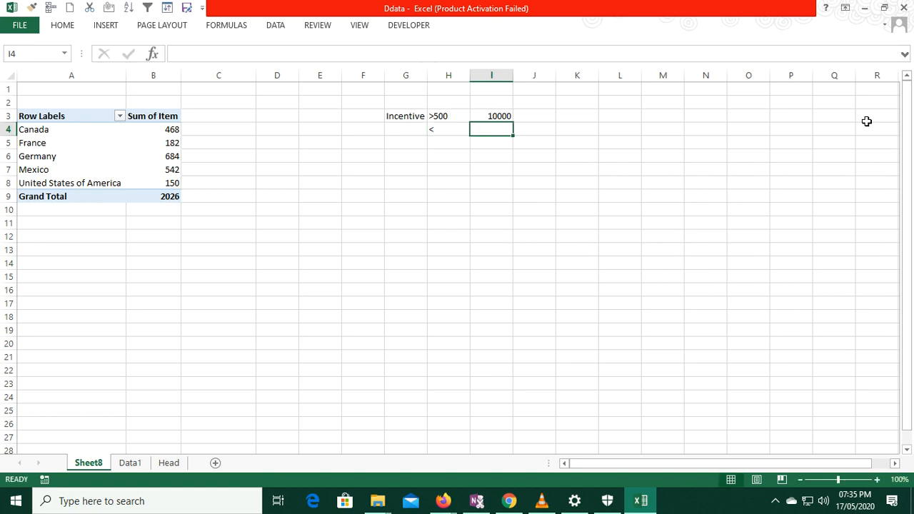
{"action": "type", "text": "5000"}
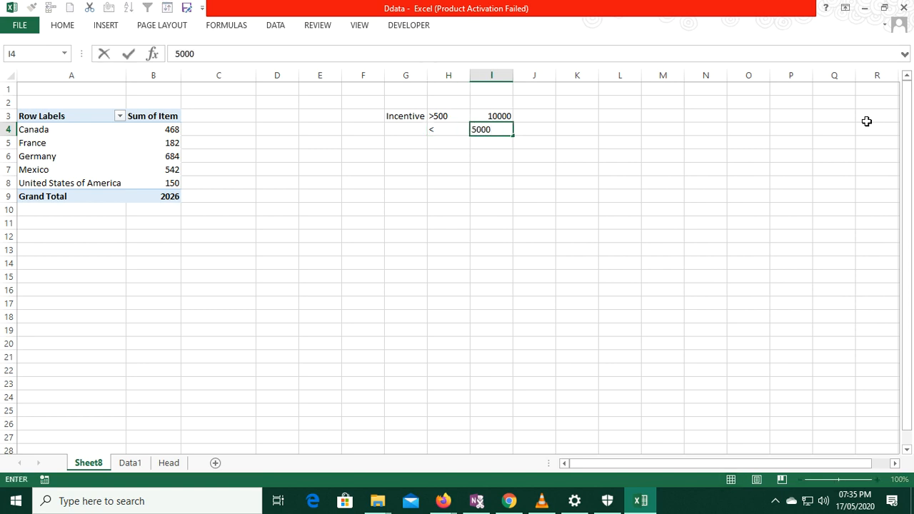
{"action": "key", "text": "Return"}
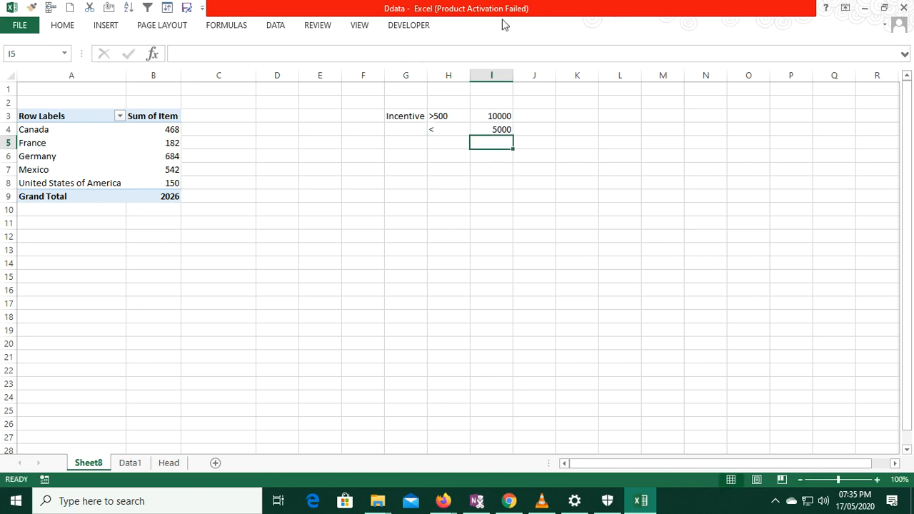
- Add an Incentive column header in C3, next to the pivot table's Sum of Item column
{"action": "left_click", "coordinate": [210, 118]}
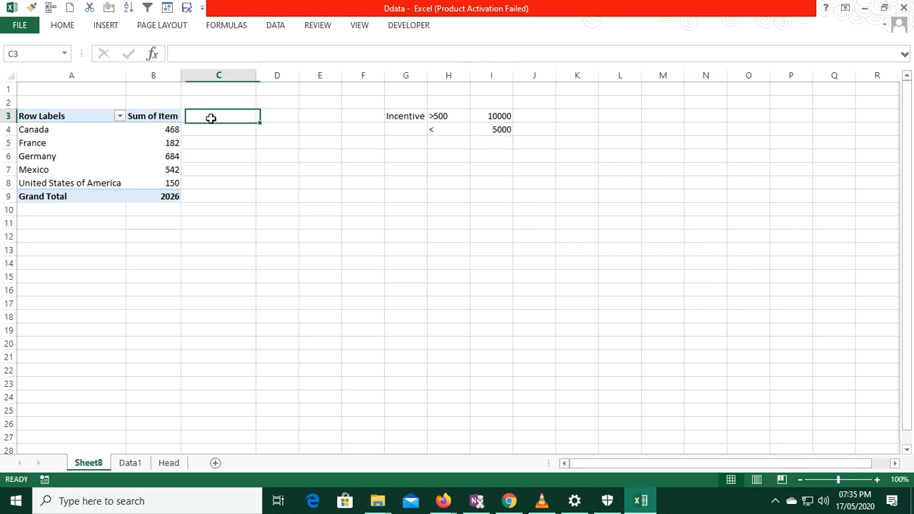
{"action": "type", "text": "Incentive"}
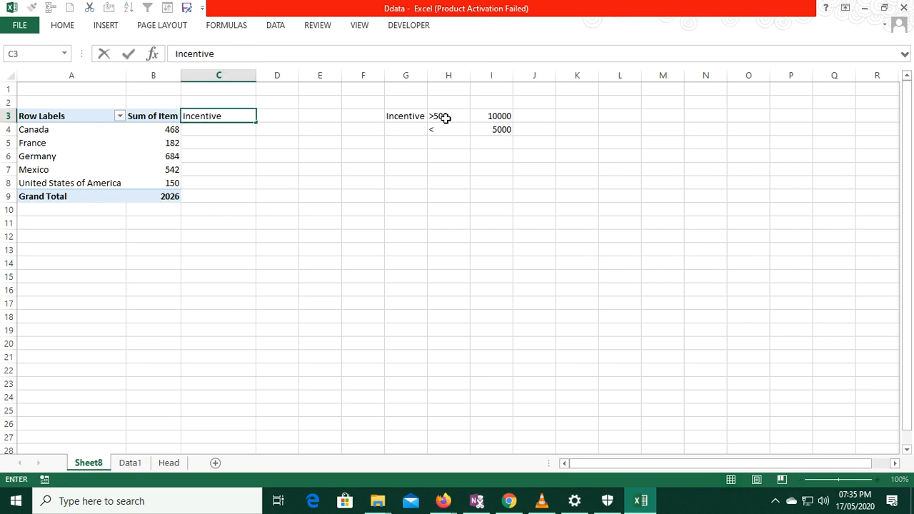
{"action": "key", "text": "Return"}
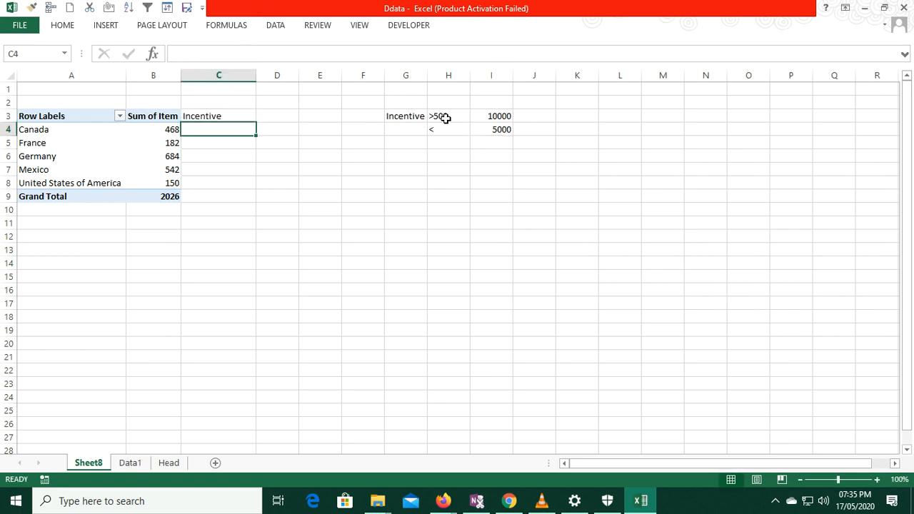
{"action": "type", "text": "=if("}
{"action": "key", "text": "Left"}
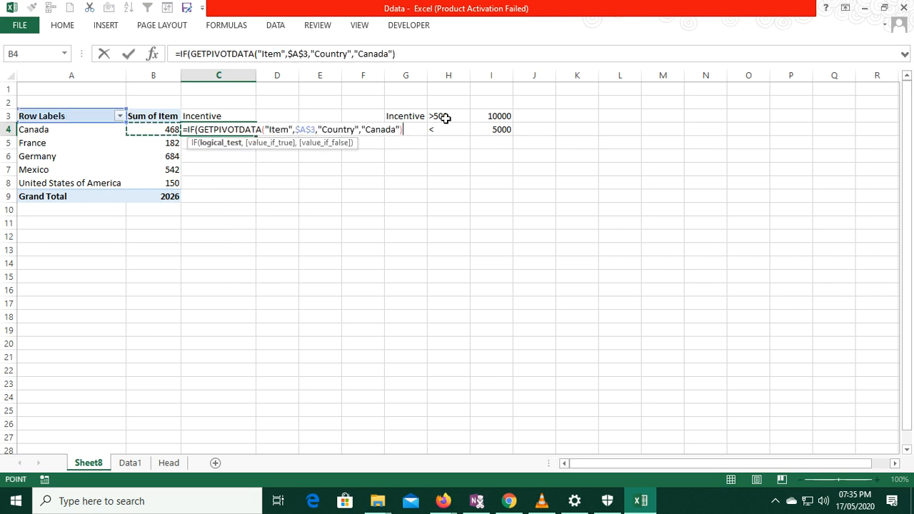
{"action": "type", "text": ","}
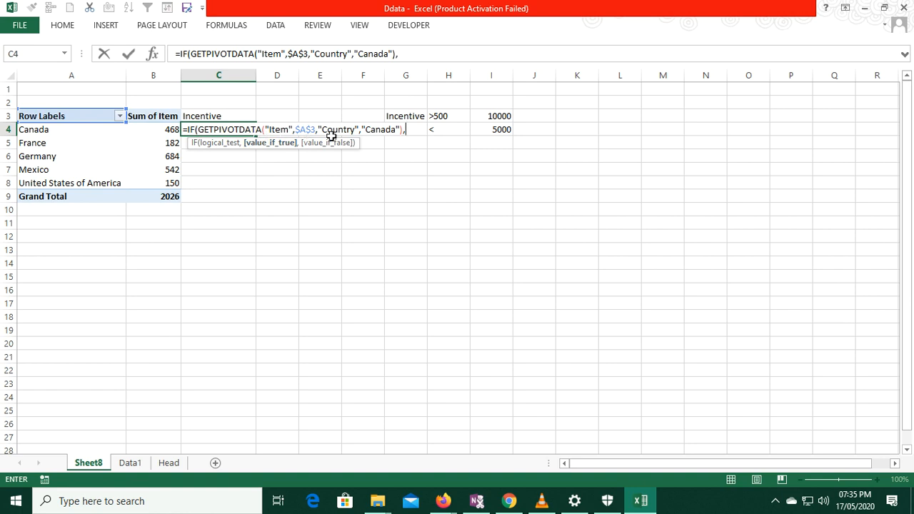
{"action": "key", "text": "Escape"}
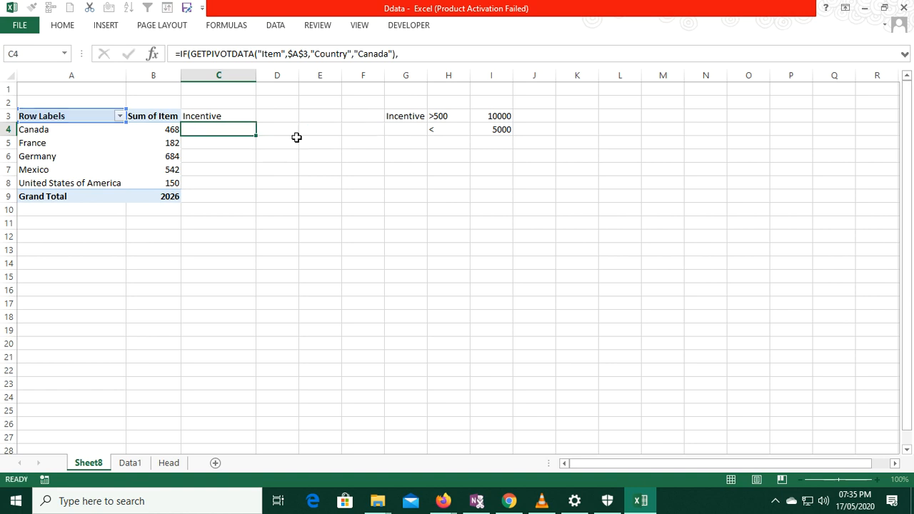
- Clear the Incentive header from C3 and check the source column headers on Data1
{"action": "left_click", "coordinate": [243, 115]}
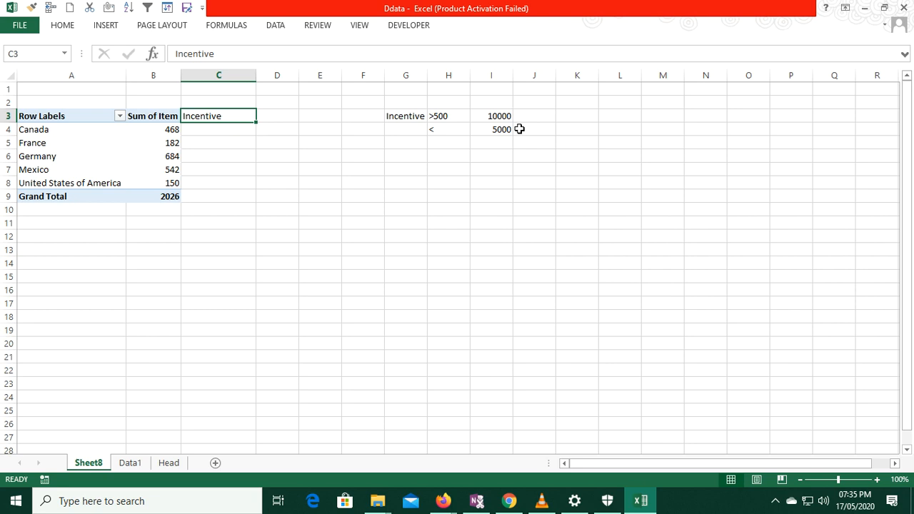
{"action": "key", "text": "Delete"}
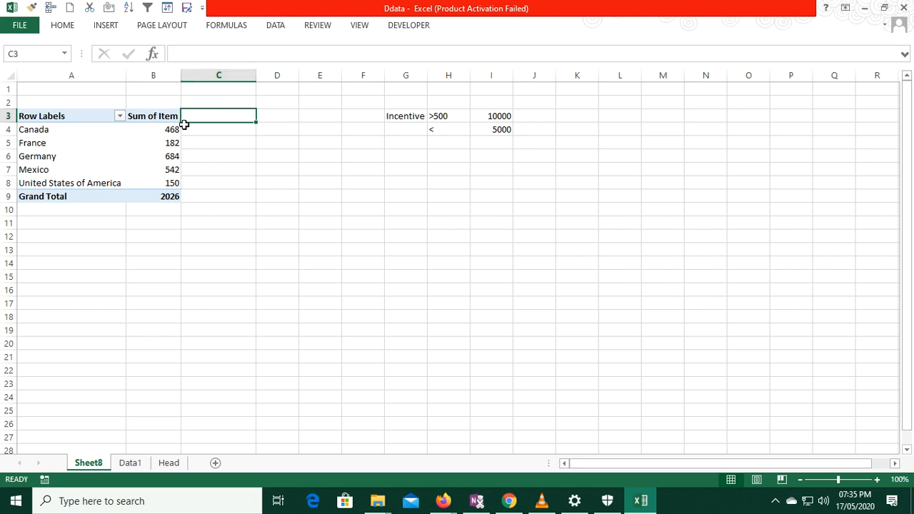
{"action": "left_click", "coordinate": [130, 463]}
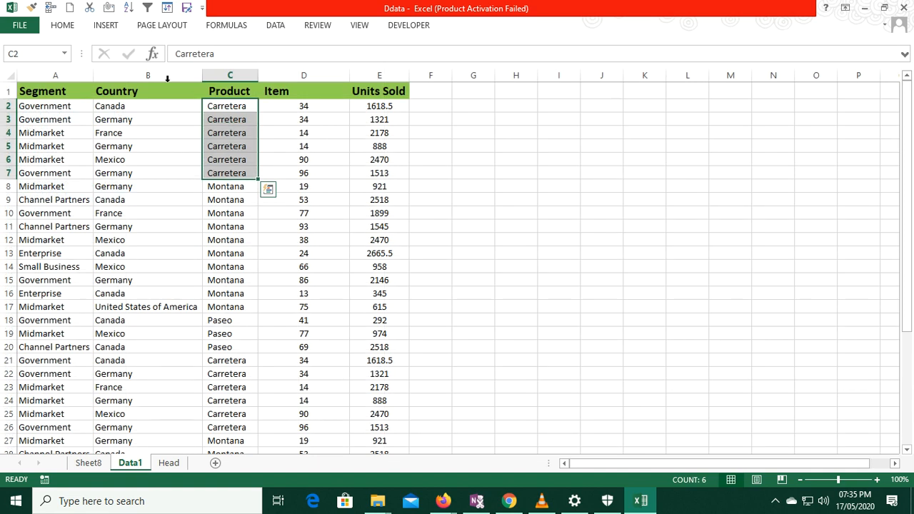
{"action": "left_click_drag", "start_coordinate": [54, 91], "coordinate": [418, 107]}
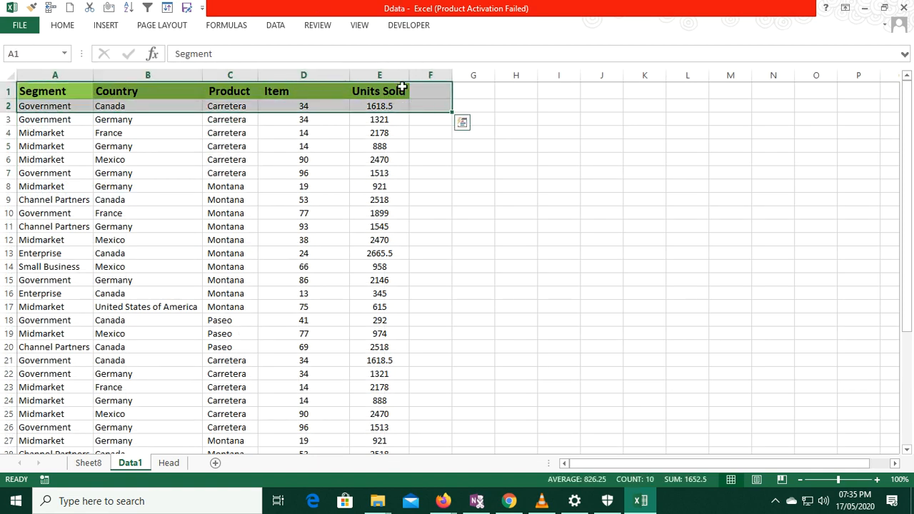
{"action": "left_click", "coordinate": [427, 89]}
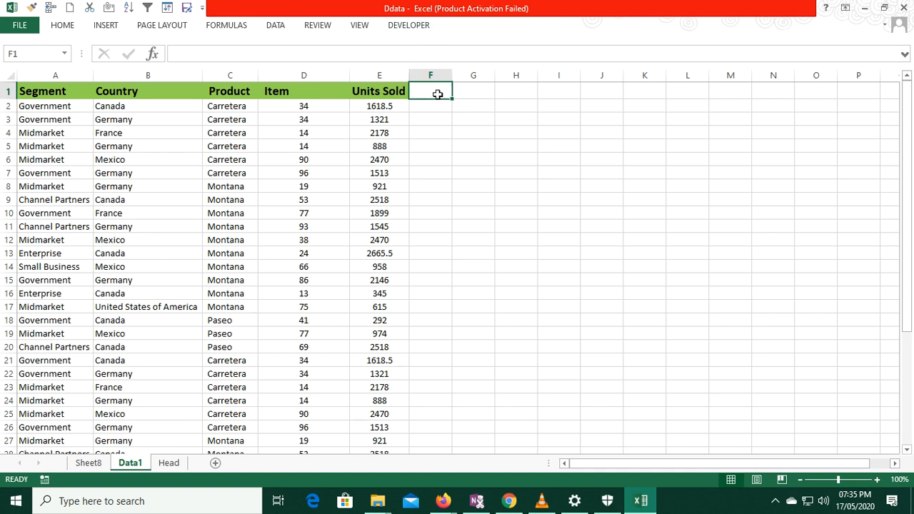
{"action": "left_click", "coordinate": [89, 462]}
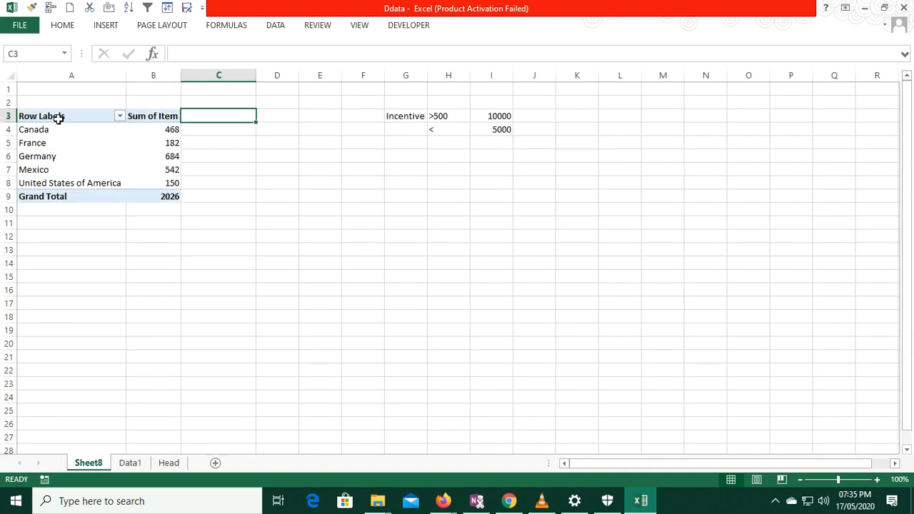
{"action": "left_click", "coordinate": [152, 118]}
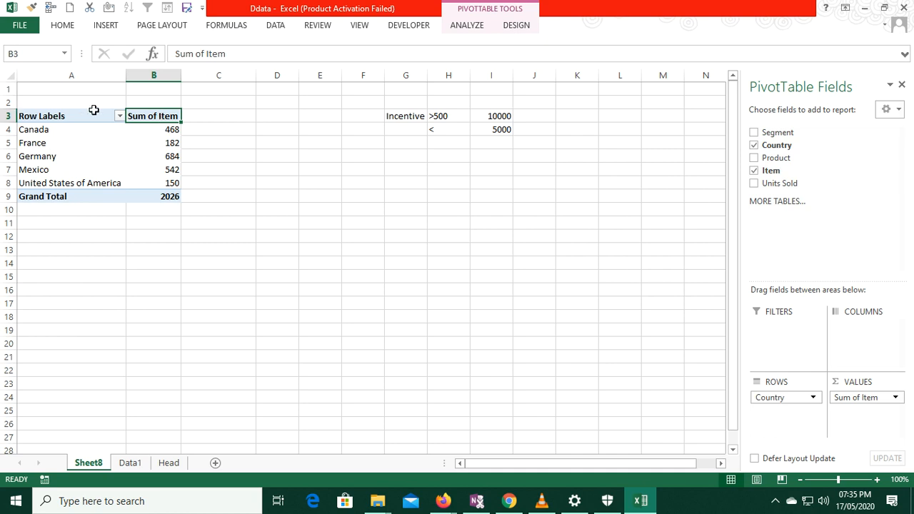
{"action": "left_click", "coordinate": [519, 25]}
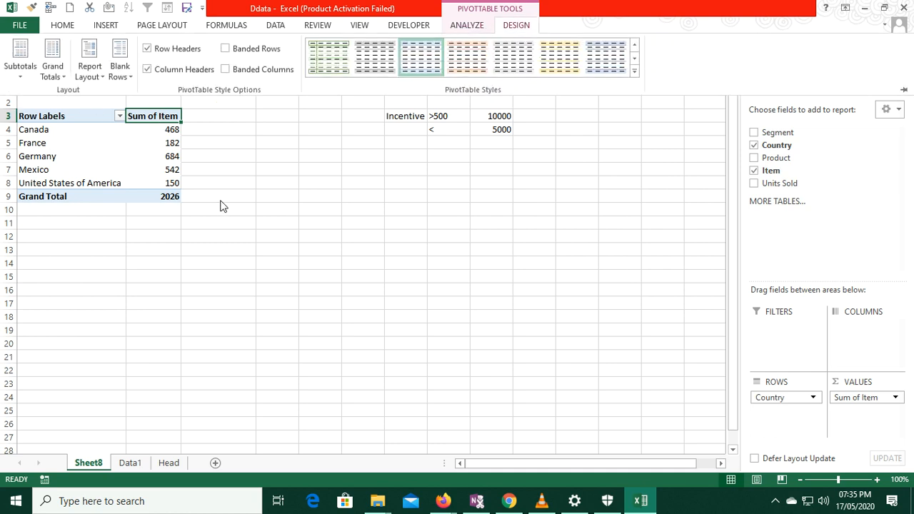
{"action": "key", "text": "ctrl+F1"}
{"action": "left_click", "coordinate": [388, 194]}
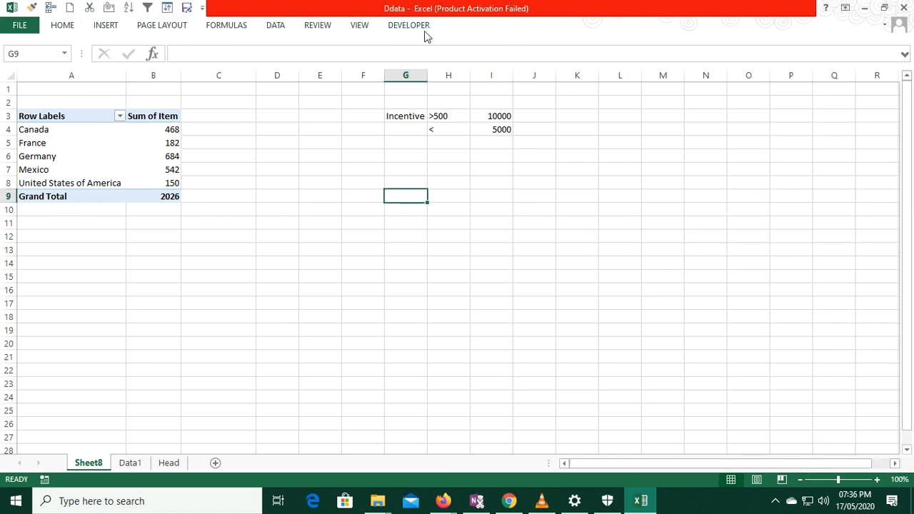
{"action": "left_click", "coordinate": [148, 125]}
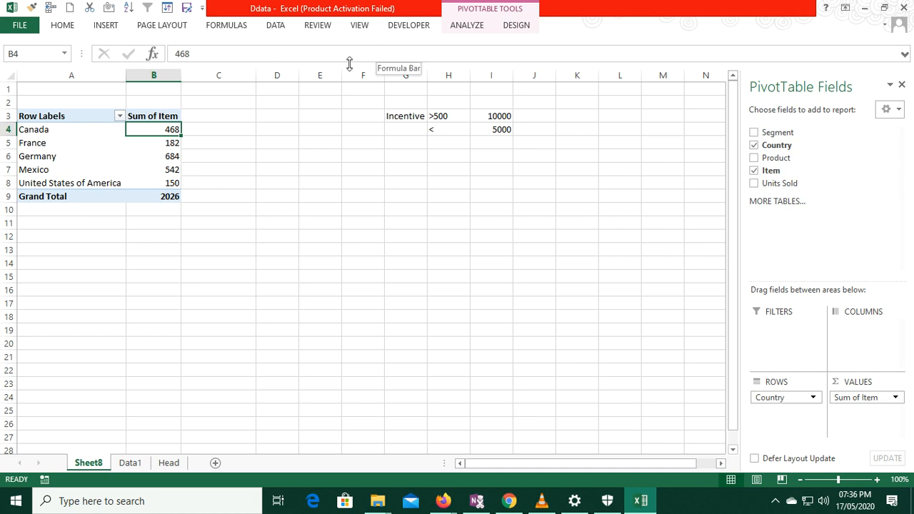
{"action": "left_click", "coordinate": [151, 117]}
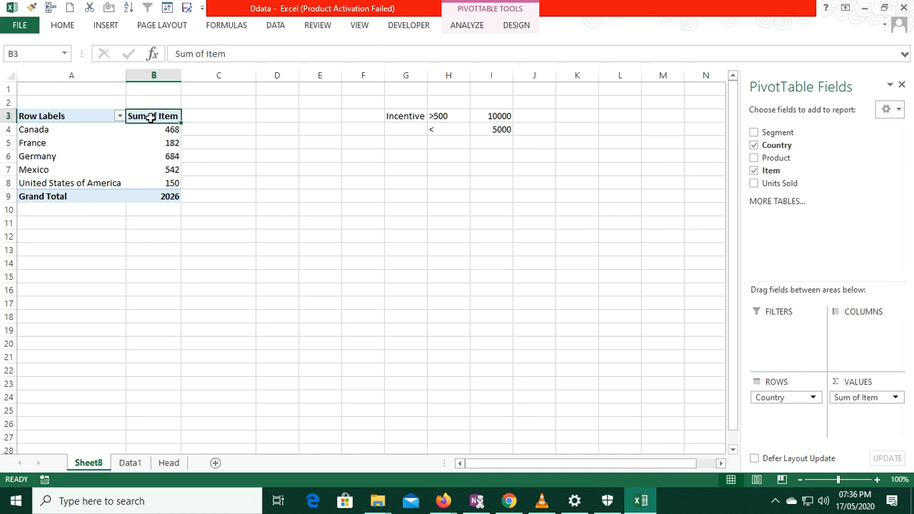
{"action": "left_click", "coordinate": [517, 25]}
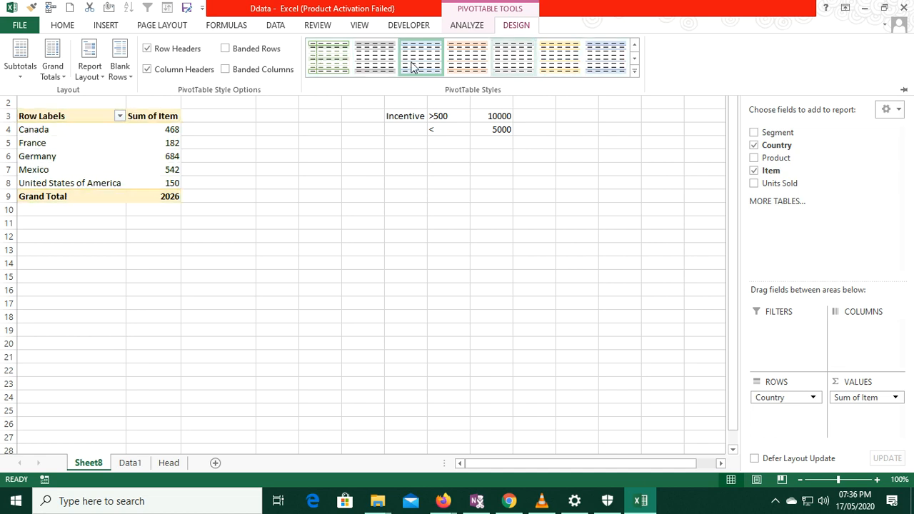
{"action": "left_click", "coordinate": [634, 71]}
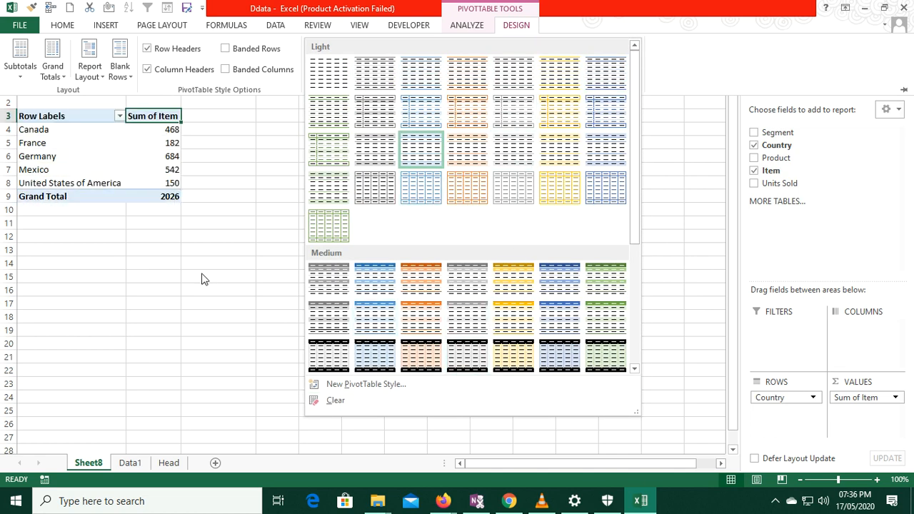
{"action": "left_click", "coordinate": [163, 115]}
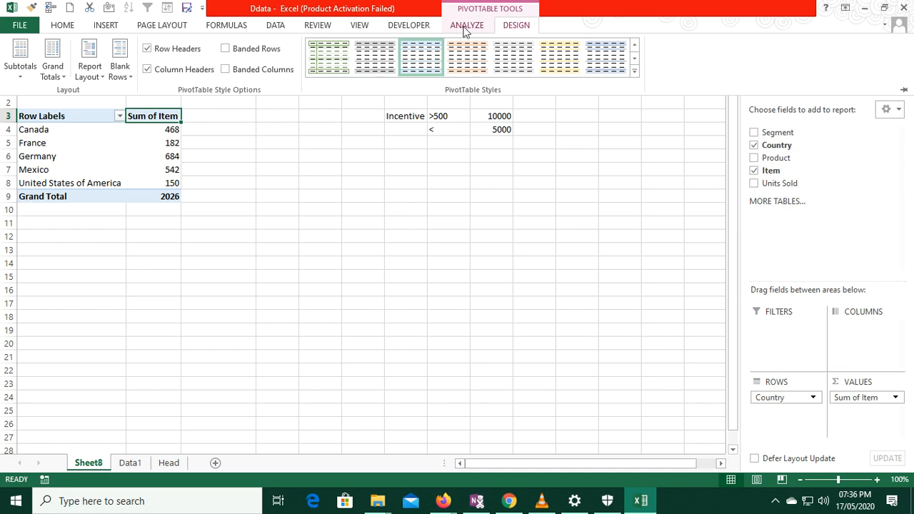
- Start a new calculated field for the pivot table and name it Incentive
{"action": "left_click", "coordinate": [466, 26]}
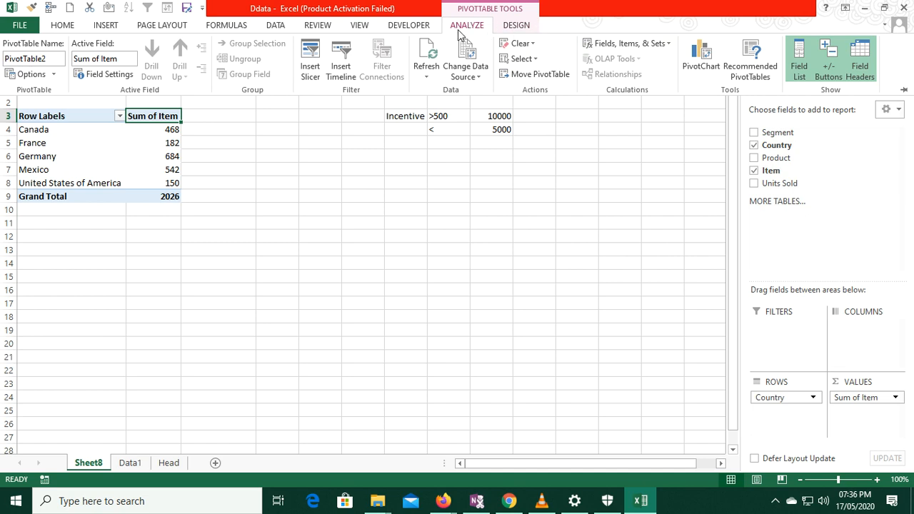
{"action": "left_click", "coordinate": [670, 45]}
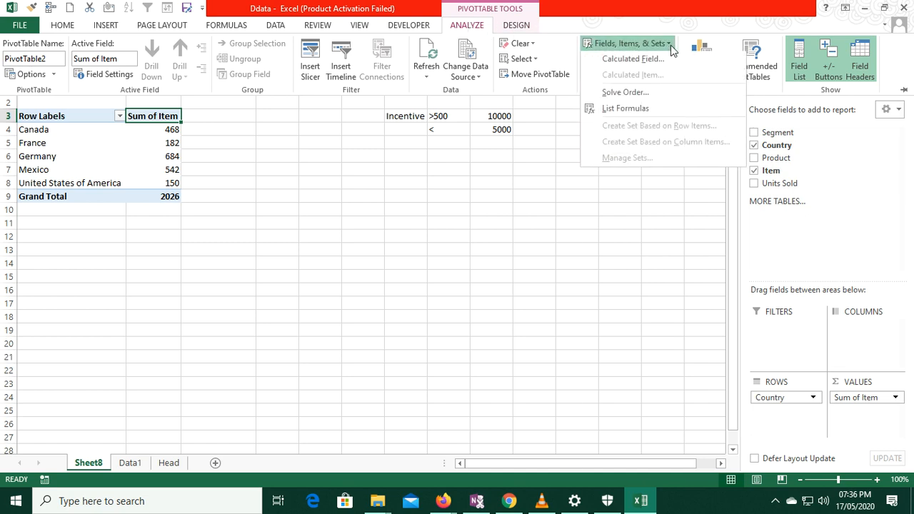
{"action": "left_click", "coordinate": [632, 63]}
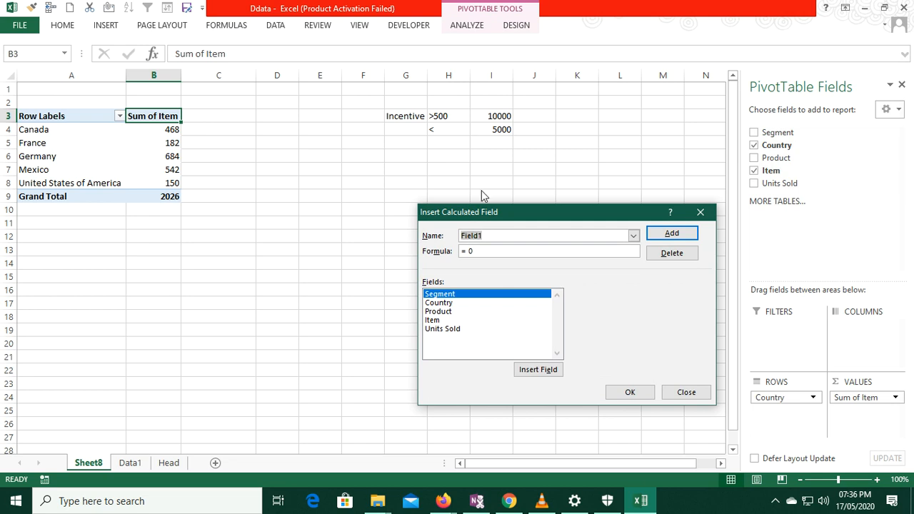
{"action": "left_click_drag", "start_coordinate": [486, 210], "coordinate": [309, 211]}
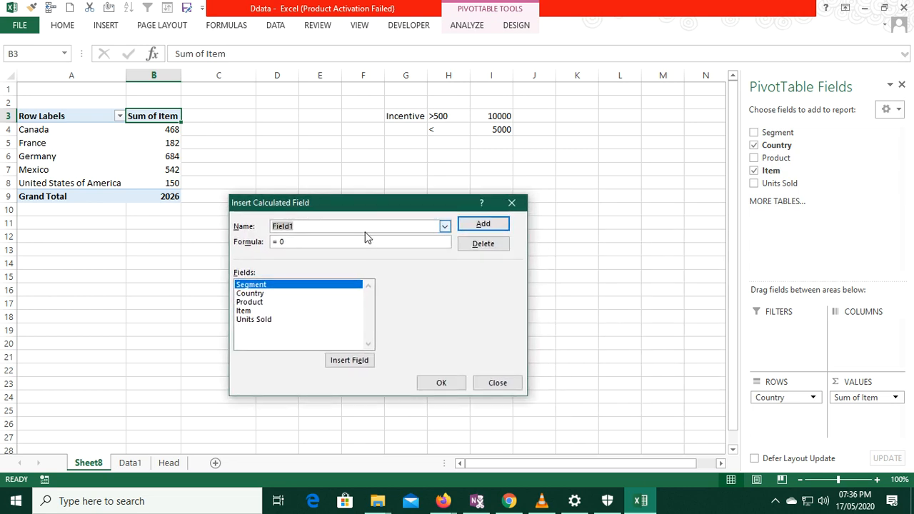
{"action": "type", "text": "I"}
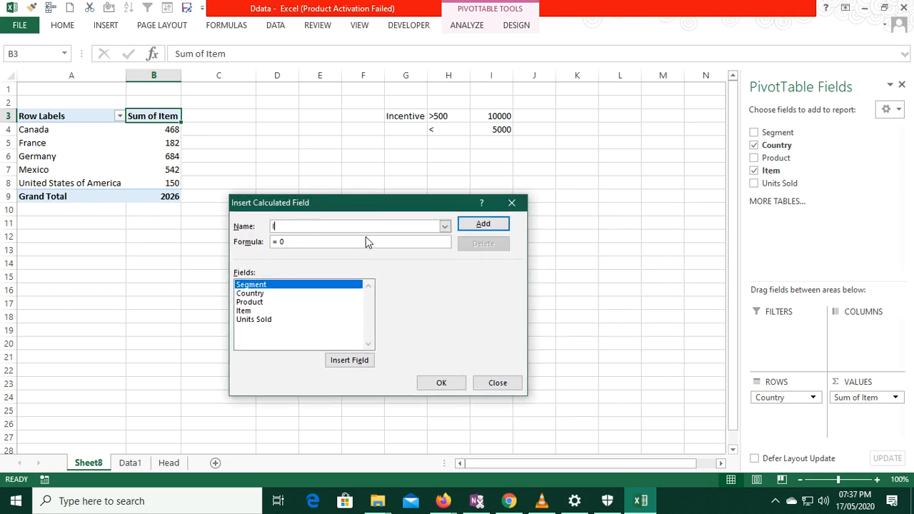
{"action": "type", "text": "ncentive"}
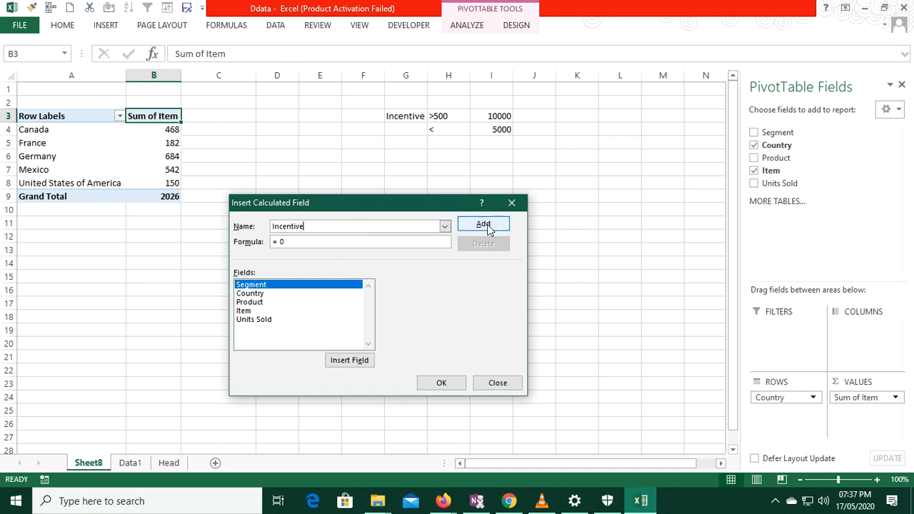
- Give the Incentive field an IF formula returning 10000 when Item is >500 and otherwise 5000, and insert it into the pivot table
{"action": "key", "text": "BackSpace"}
{"action": "key", "text": "BackSpace"}
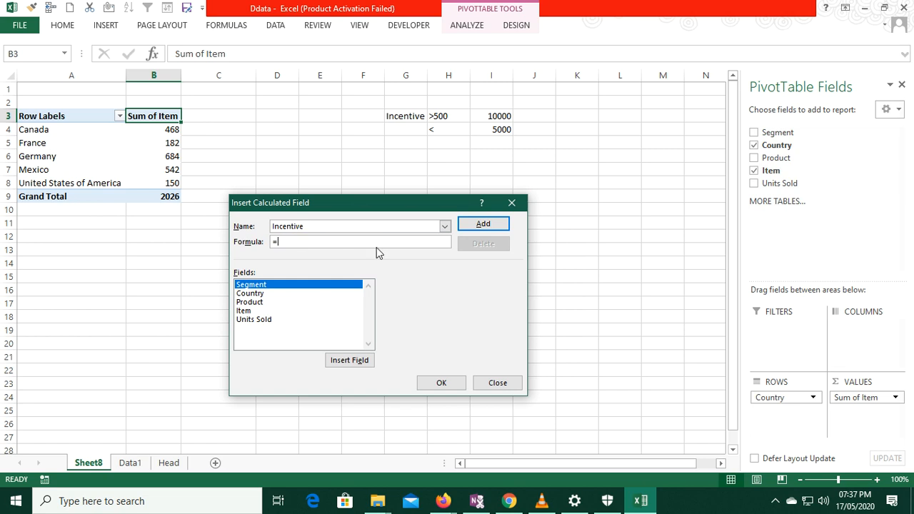
{"action": "type", "text": "if("}
{"action": "left_click", "coordinate": [244, 311]}
{"action": "left_click", "coordinate": [357, 364]}
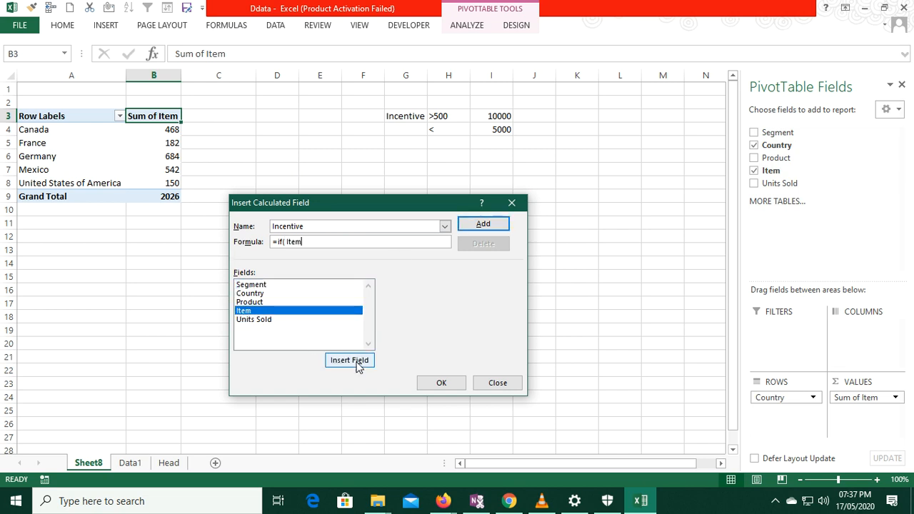
{"action": "type", "text": ">500"}
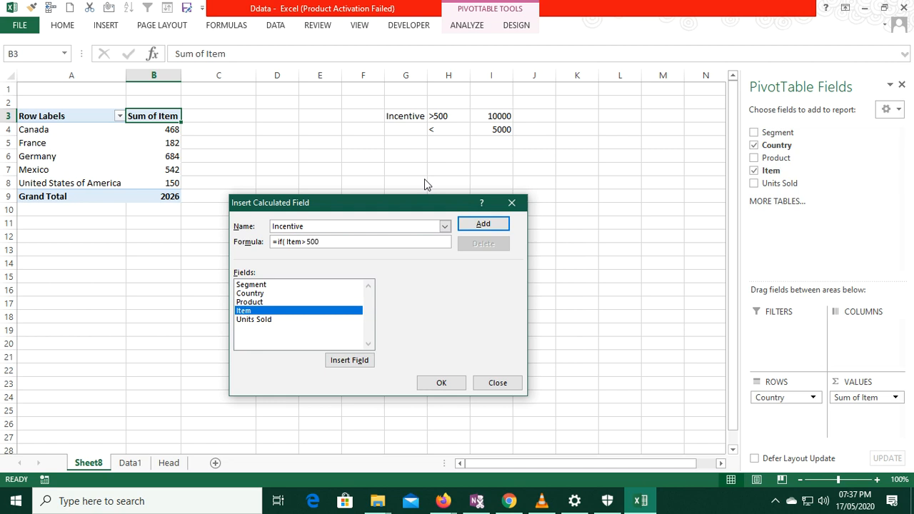
{"action": "type", "text": ",\"10000\",\"5000"}
{"action": "left_click", "coordinate": [445, 383]}
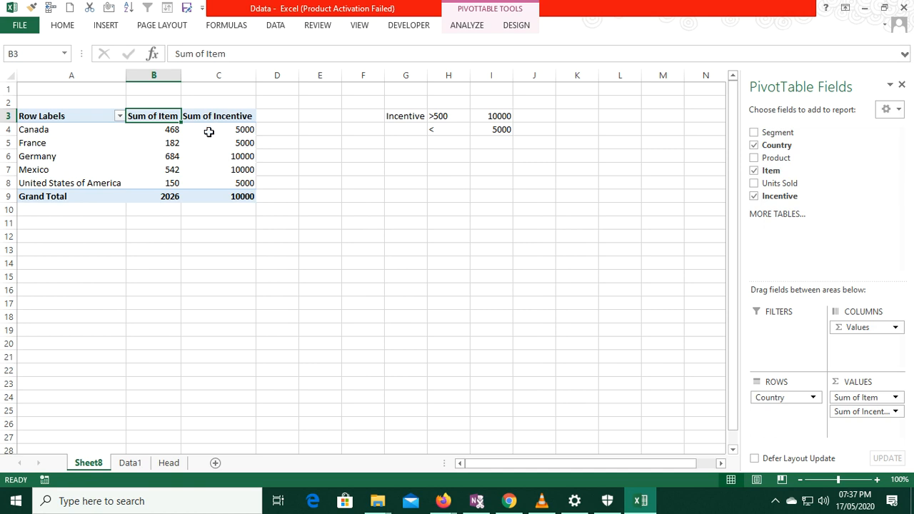
- Compare each country's Sum of Incentive with its item total, and check whether Data1 has an Incentive column
{"action": "left_click", "coordinate": [240, 155]}
{"action": "left_click", "coordinate": [240, 131]}
{"action": "left_click", "coordinate": [231, 166]}
{"action": "left_click", "coordinate": [239, 183]}
{"action": "left_click", "coordinate": [245, 132]}
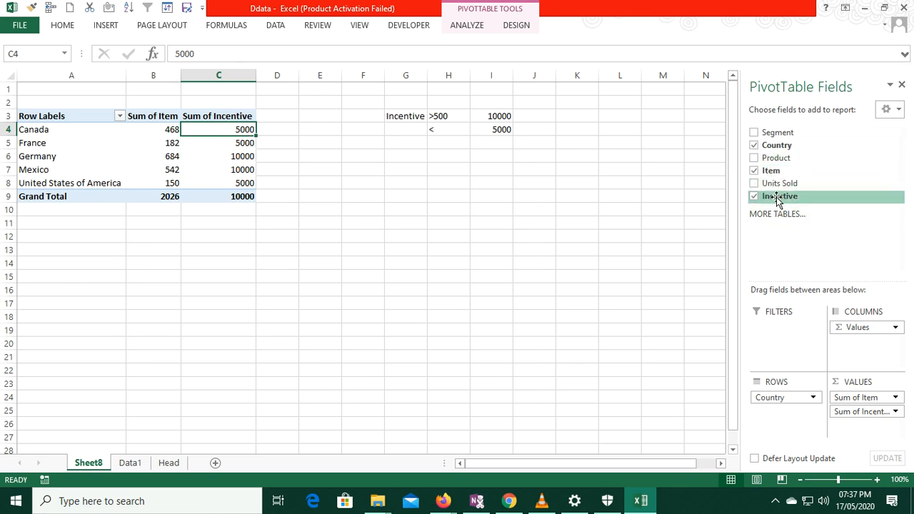
{"action": "left_click", "coordinate": [129, 464]}
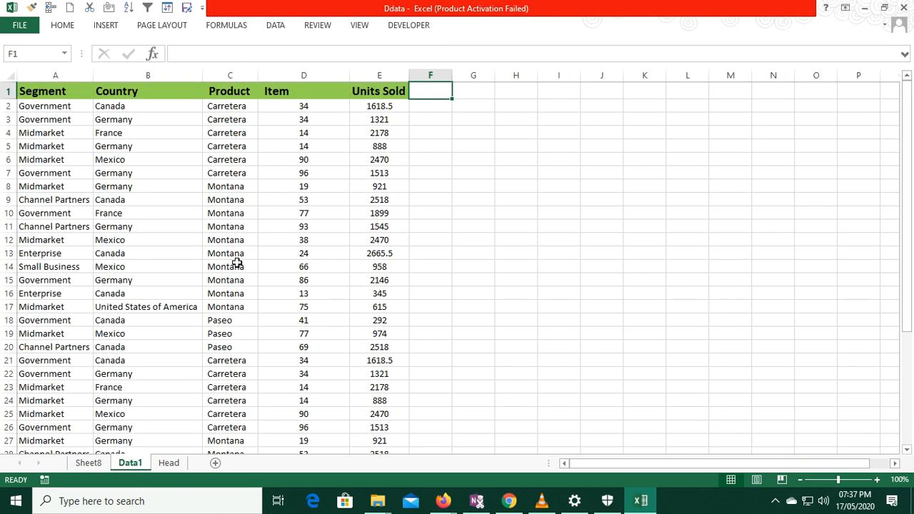
{"action": "left_click", "coordinate": [90, 463]}
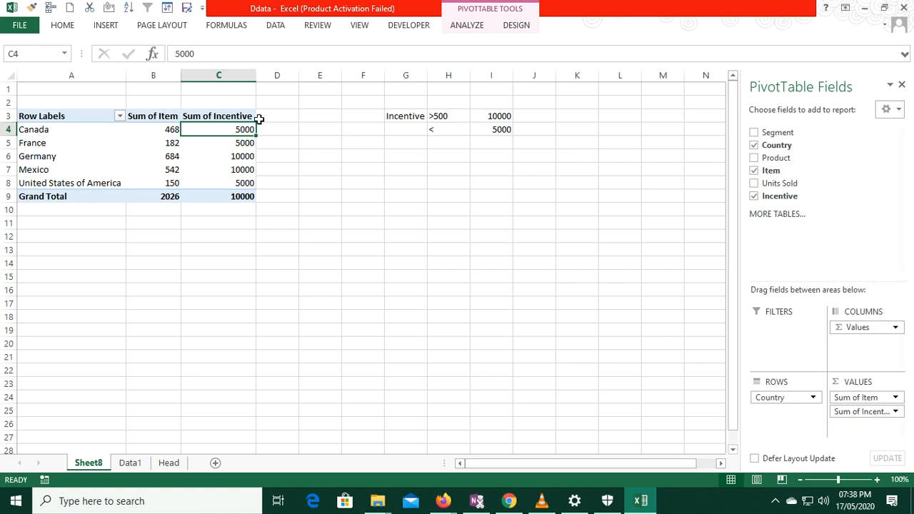
{"action": "left_click", "coordinate": [239, 118]}
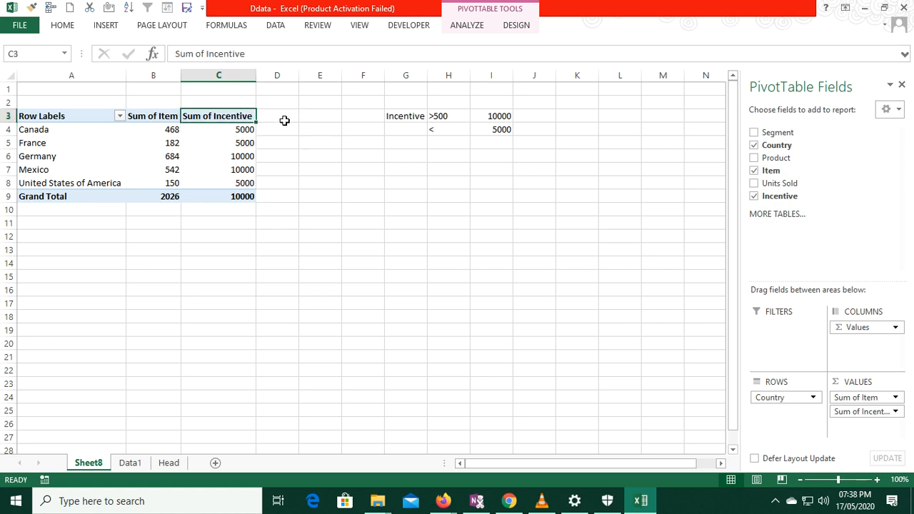
{"action": "left_click", "coordinate": [241, 133]}
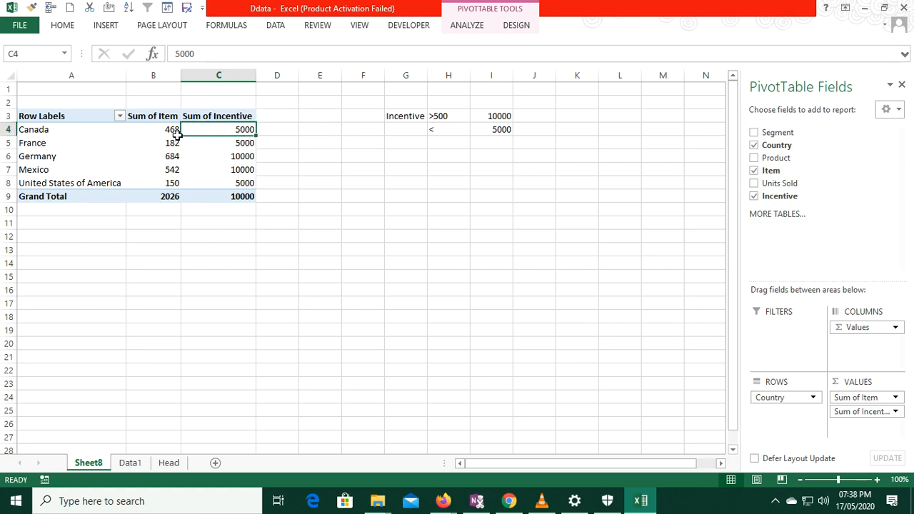
{"action": "left_click", "coordinate": [176, 133]}
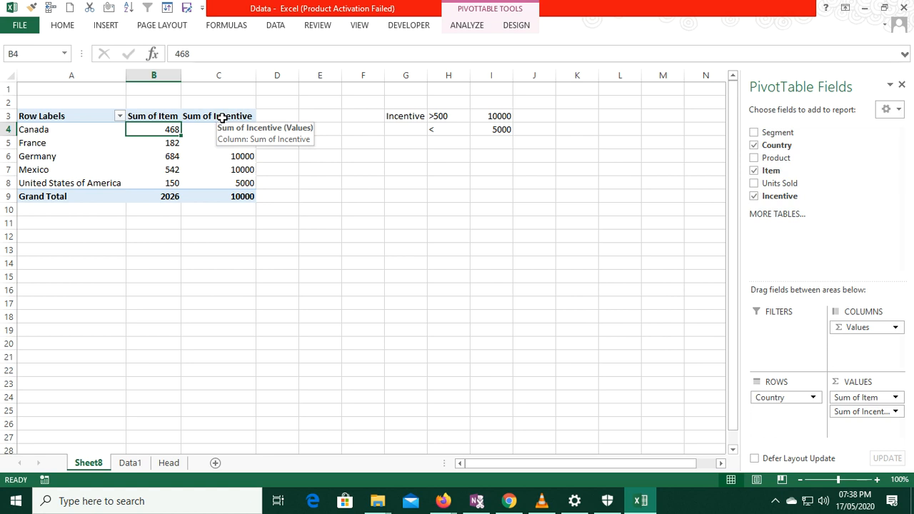
- Start a new calculated field for the pivot table and name it Sum of Item + Incen
{"action": "left_click", "coordinate": [222, 117]}
{"action": "left_click", "coordinate": [479, 26]}
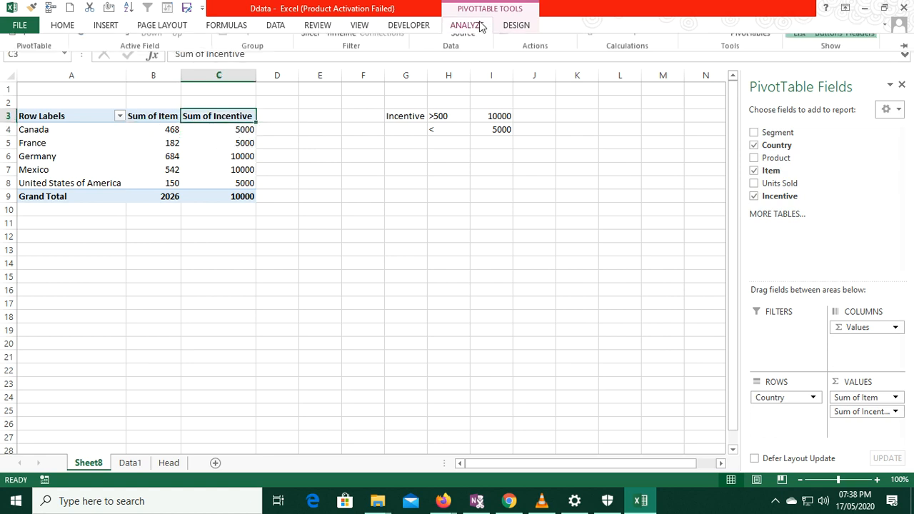
{"action": "left_click", "coordinate": [669, 44]}
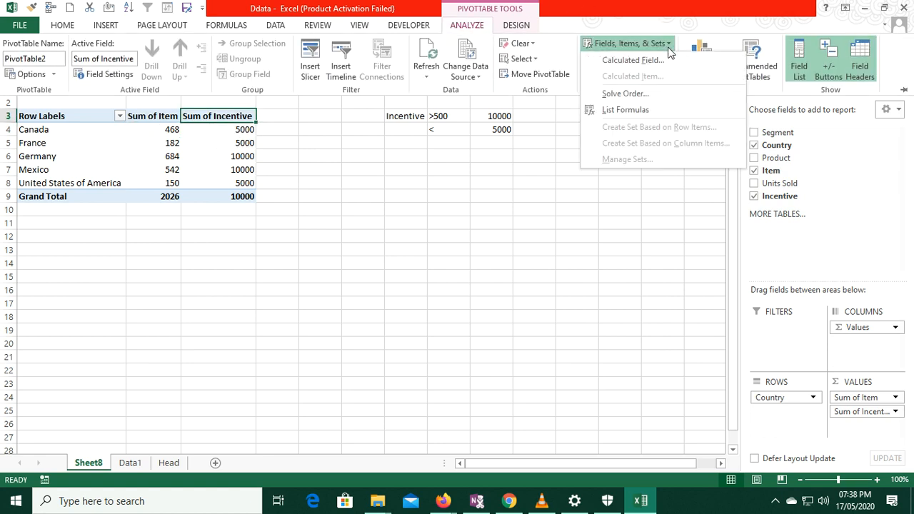
{"action": "left_click", "coordinate": [649, 61]}
{"action": "left_click_drag", "start_coordinate": [328, 202], "coordinate": [482, 185]}
{"action": "type", "text": "Sum"}
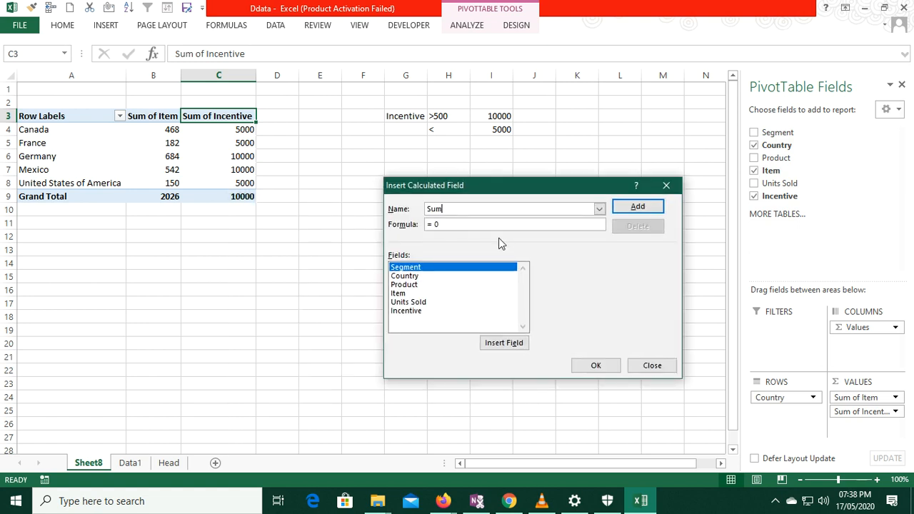
{"action": "type", "text": " of Item"}
- Set the new field's formula to =Item+Incentive and insert it into the pivot table
{"action": "left_click", "coordinate": [446, 224]}
{"action": "left_click", "coordinate": [398, 293]}
{"action": "left_click", "coordinate": [505, 344]}
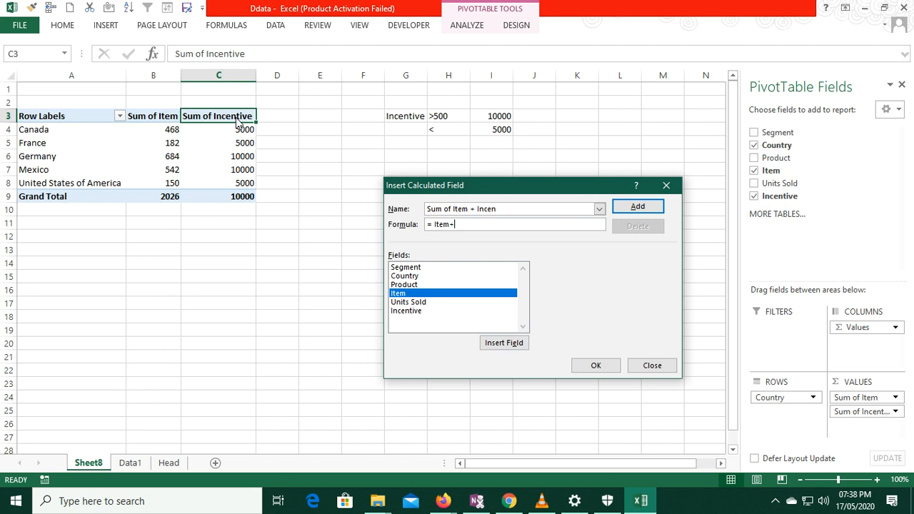
{"action": "left_click", "coordinate": [410, 311]}
{"action": "left_click", "coordinate": [503, 343]}
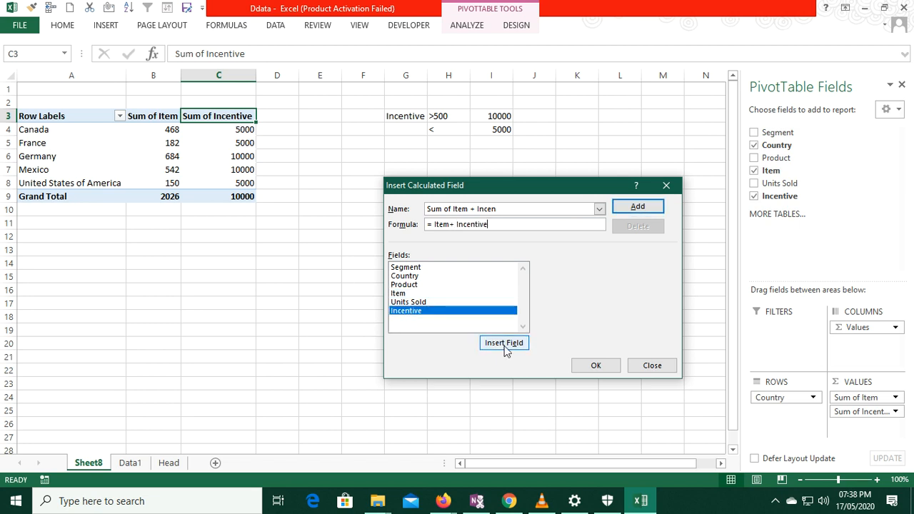
{"action": "left_click", "coordinate": [596, 366]}
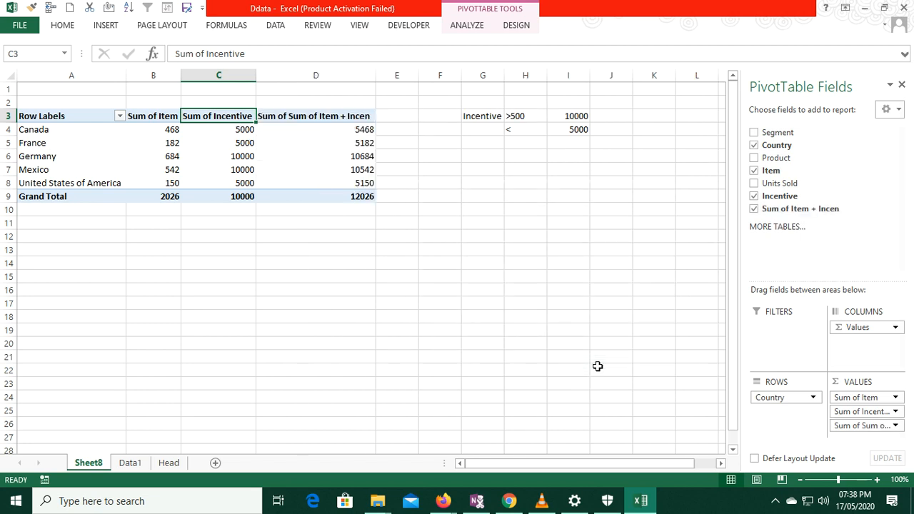
- Check the combined column for Canada and Germany against the sum of each country's item and incentive values
{"action": "left_click", "coordinate": [349, 143]}
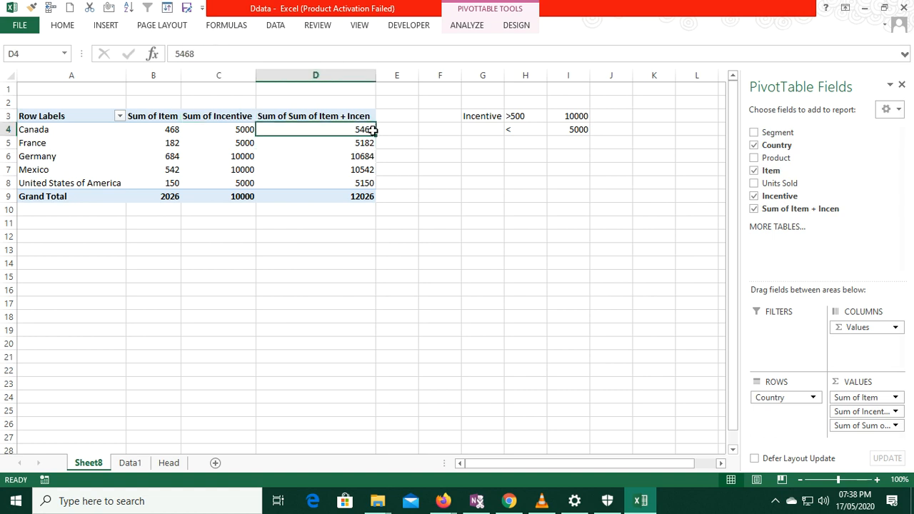
{"action": "left_click_drag", "start_coordinate": [177, 130], "coordinate": [235, 129]}
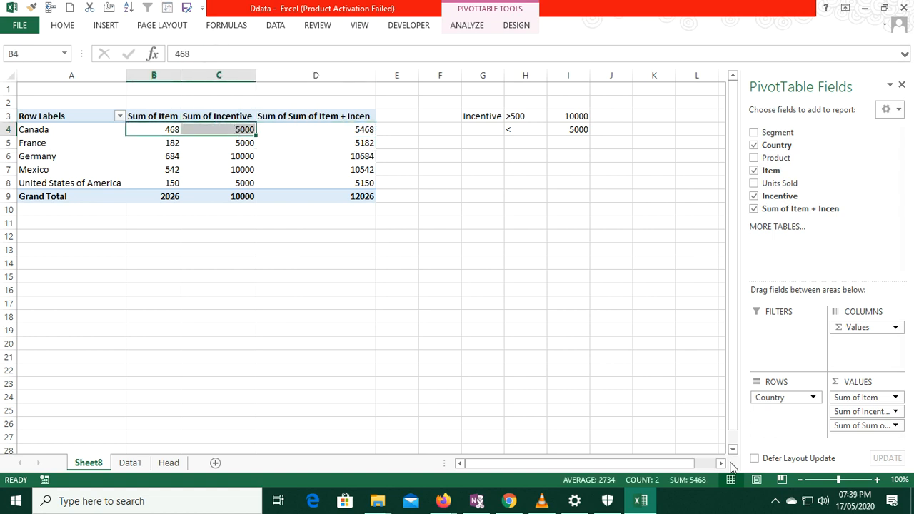
{"action": "left_click_drag", "start_coordinate": [168, 158], "coordinate": [232, 159]}
{"action": "left_click", "coordinate": [364, 154]}
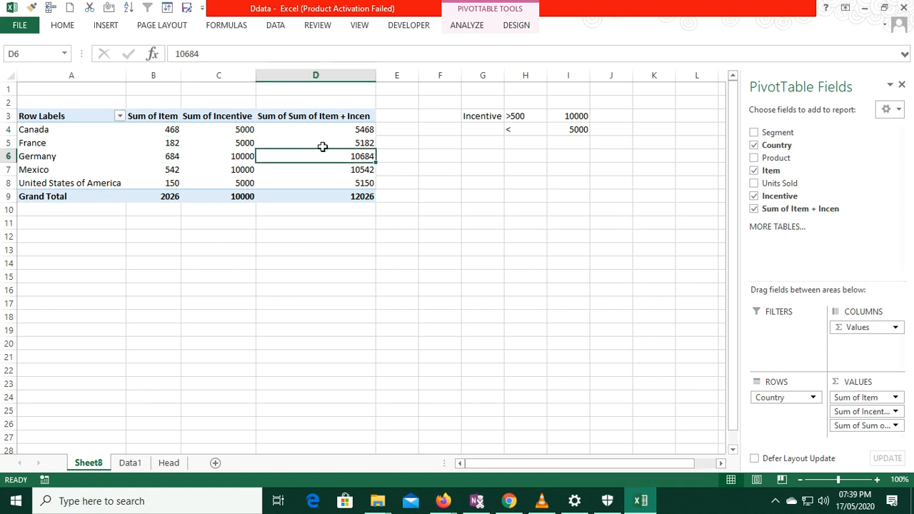
- Center the contents of the whole pivot table, A3:D9
{"action": "left_click_drag", "start_coordinate": [73, 114], "coordinate": [316, 185]}
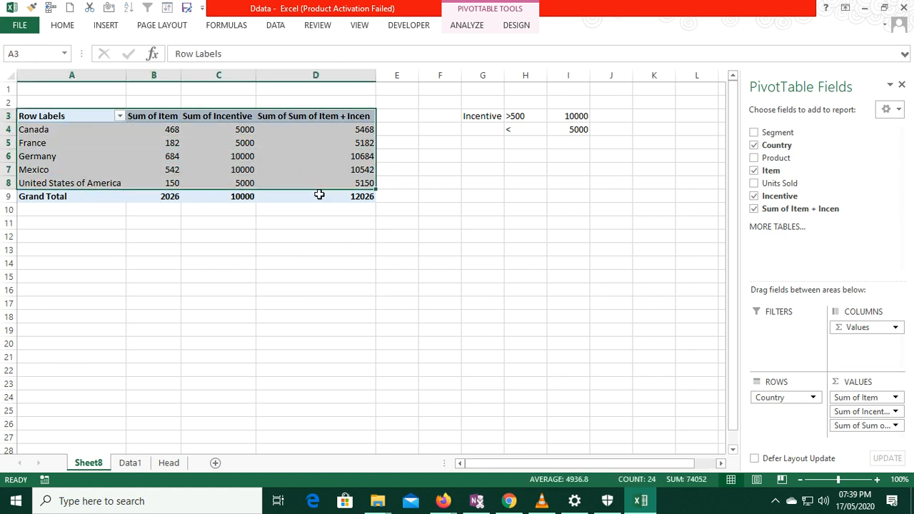
{"action": "left_click", "coordinate": [357, 192], "text": "shift"}
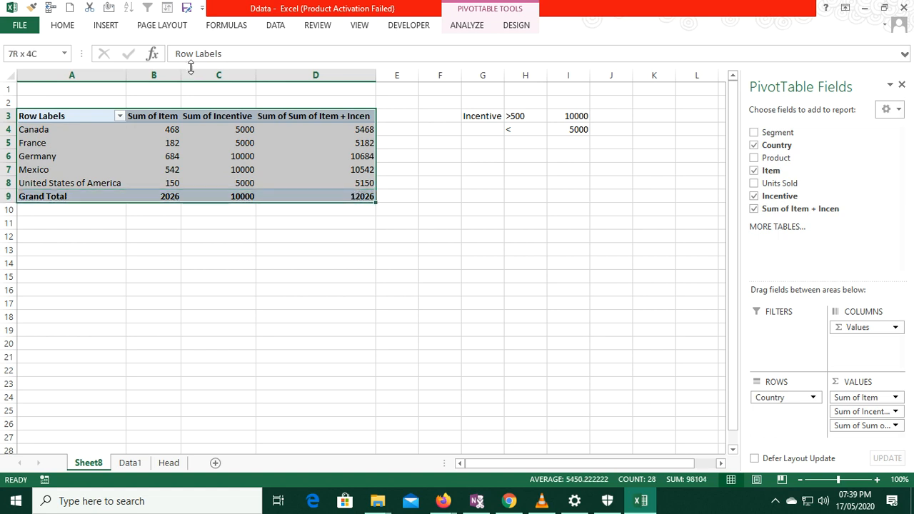
{"action": "left_click", "coordinate": [63, 26]}
{"action": "left_click", "coordinate": [268, 69]}
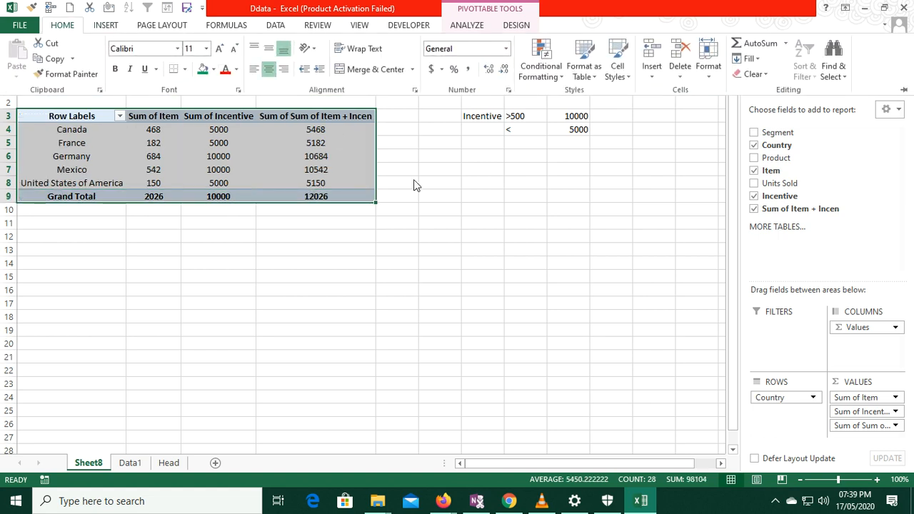
{"action": "left_click", "coordinate": [61, 120]}
{"action": "left_click", "coordinate": [63, 120]}
{"action": "left_click", "coordinate": [339, 194], "text": "shift"}
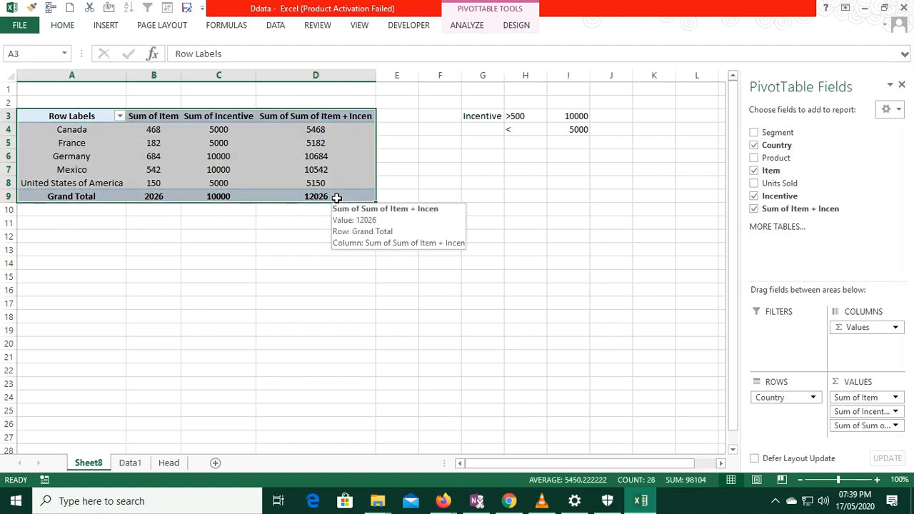
{"action": "key", "text": "alt"}
{"action": "key", "text": "h"}
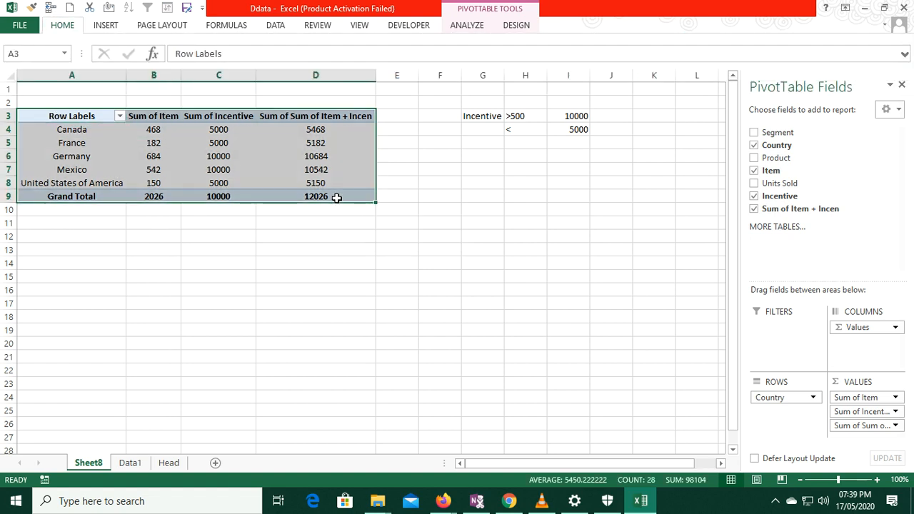
{"action": "key", "text": "j"}
{"action": "key", "text": "Escape"}
{"action": "key", "text": "Escape"}
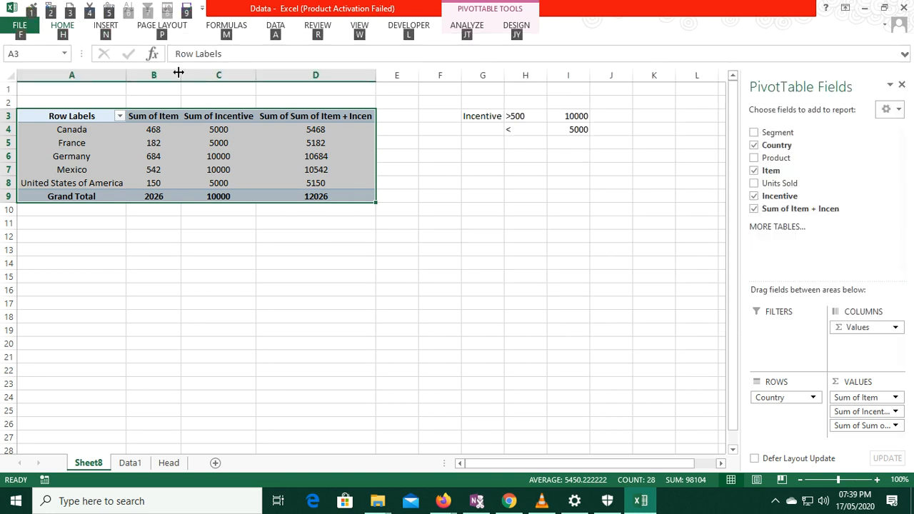
{"action": "key", "text": "Escape"}
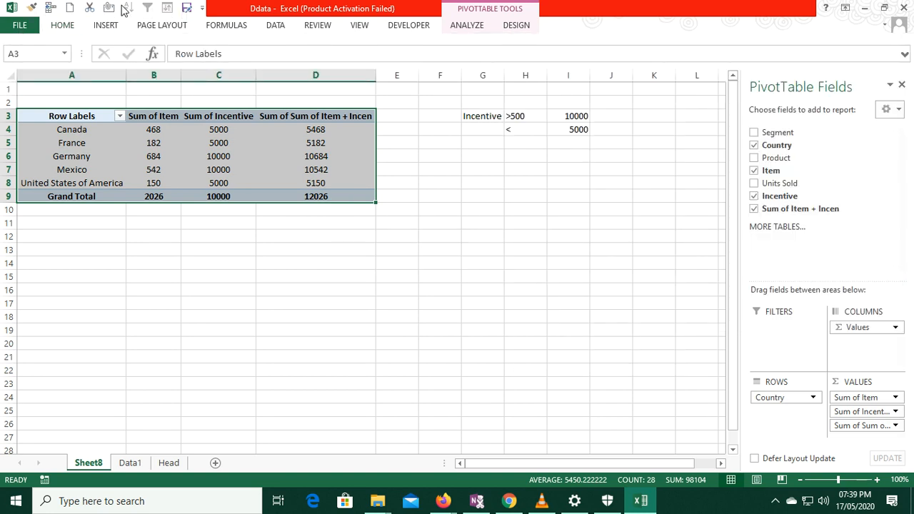
- Apply all borders to the pivot table range A3:D9
{"action": "key", "text": "alt"}
{"action": "key", "text": "h"}
{"action": "key", "text": "b"}
{"action": "key", "text": "a"}
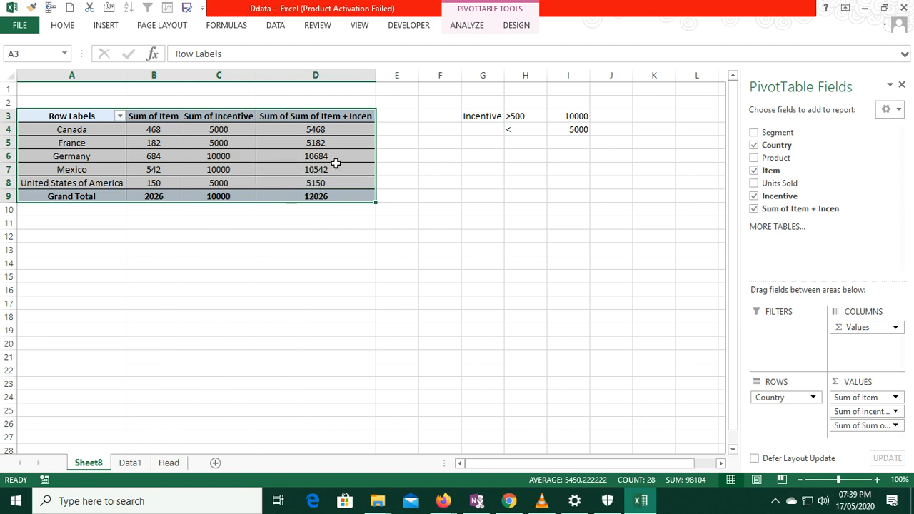
- Clear the incentive criteria notes beside the pivot table from G2:I8
{"action": "left_click", "coordinate": [464, 102]}
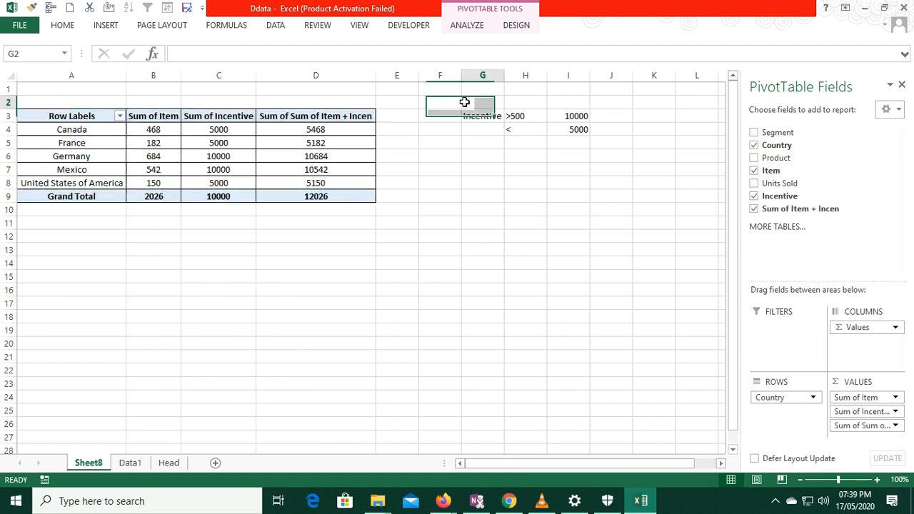
{"action": "left_click_drag", "start_coordinate": [464, 102], "coordinate": [591, 187]}
{"action": "key", "text": "Delete"}
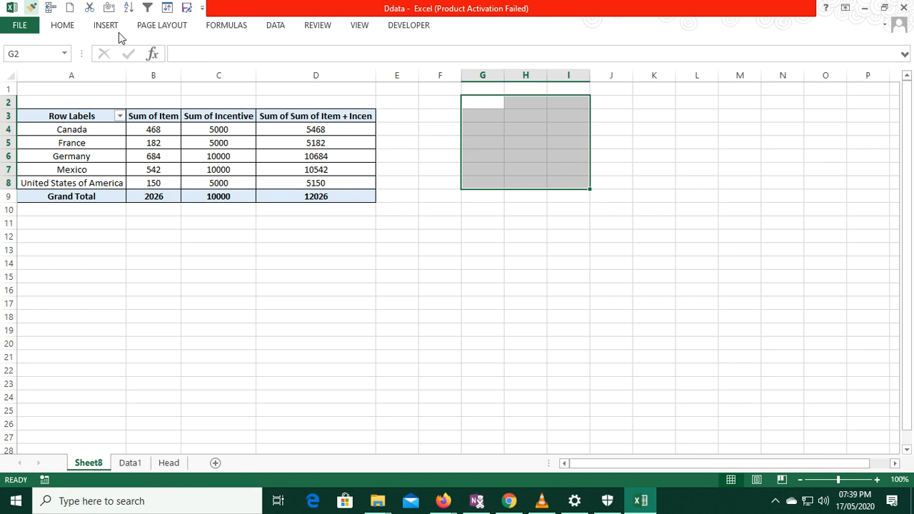
{"action": "left_click", "coordinate": [187, 266]}
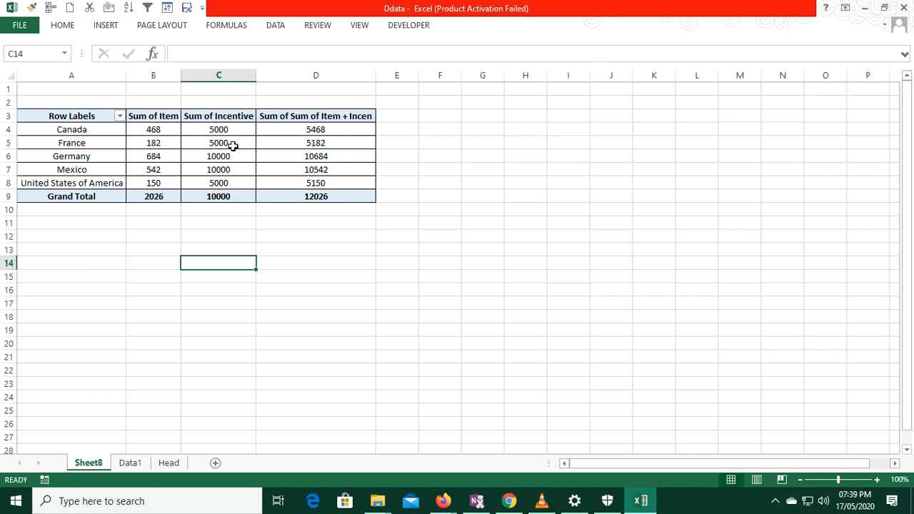
- Show the source records behind Canada's Sum of Item on a new sheet and check the columns on Data1
{"action": "double_click", "coordinate": [164, 125]}
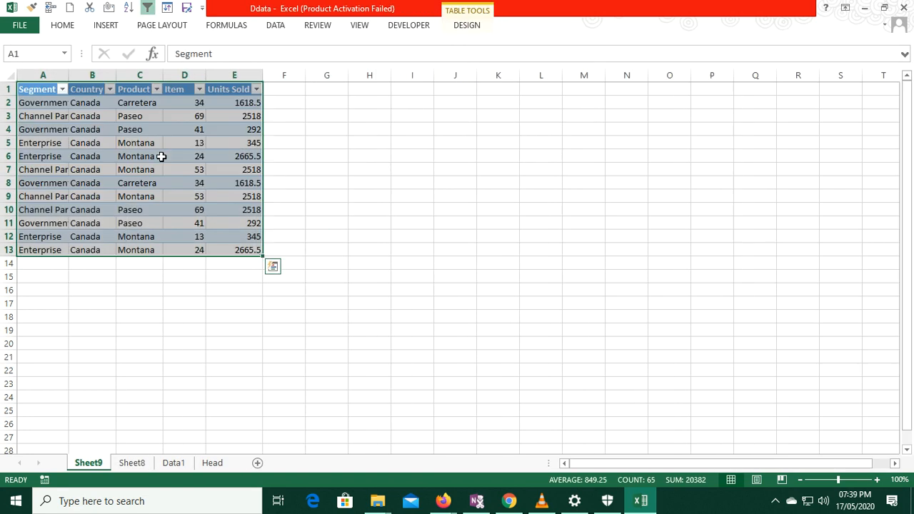
{"action": "left_click", "coordinate": [132, 463]}
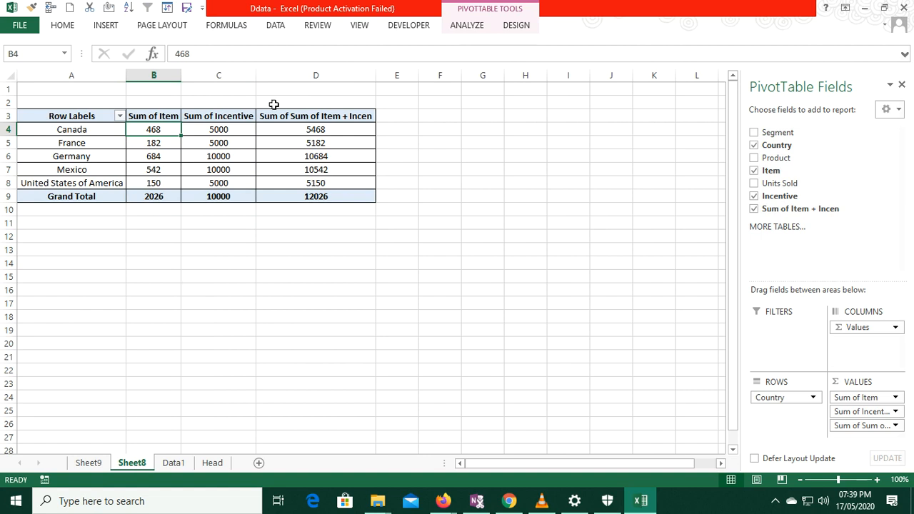
{"action": "mouse_move", "coordinate": [237, 131]}
{"action": "left_click", "coordinate": [173, 463]}
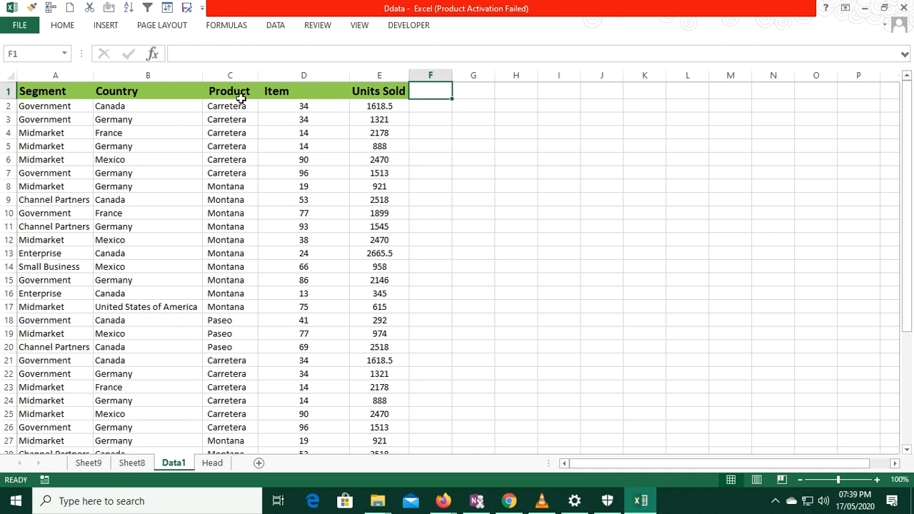
{"action": "left_click", "coordinate": [132, 462]}
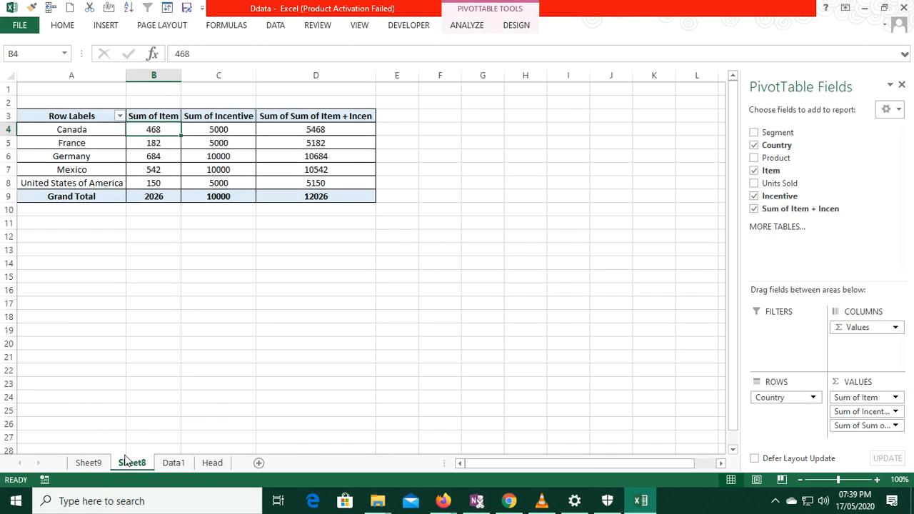
- Delete the Sheet9 worksheet holding Canada's detail records
{"action": "left_click", "coordinate": [87, 462]}
{"action": "right_click", "coordinate": [82, 464]}
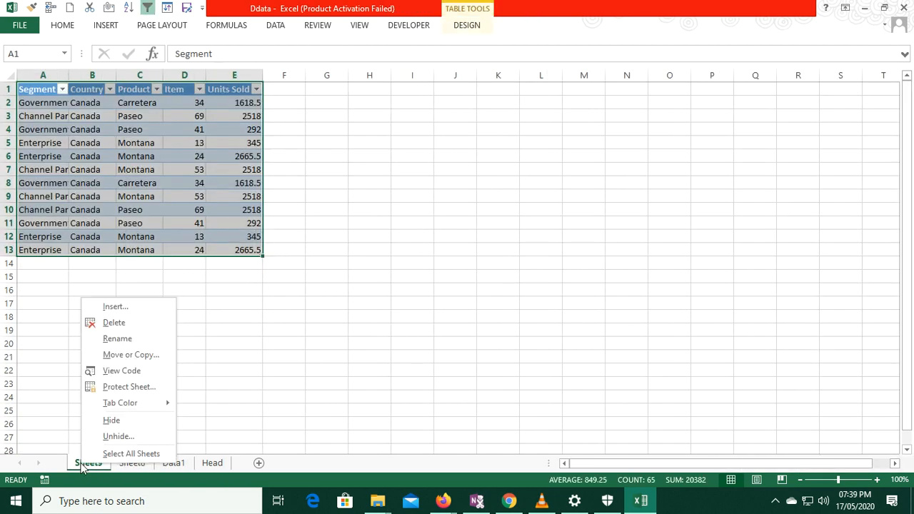
{"action": "left_click", "coordinate": [117, 323]}
{"action": "left_click", "coordinate": [433, 284]}
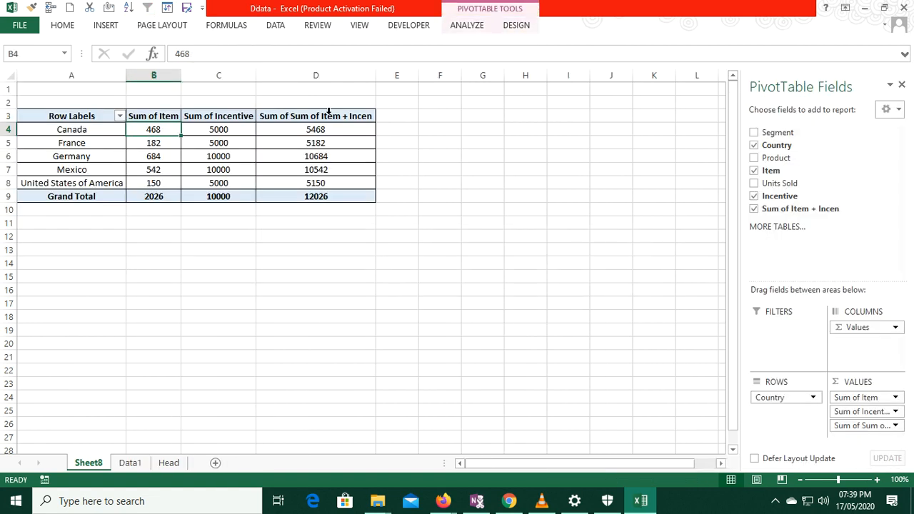
- List the pivot table's calculated field formulas on a new sheet
{"action": "left_click", "coordinate": [316, 176]}
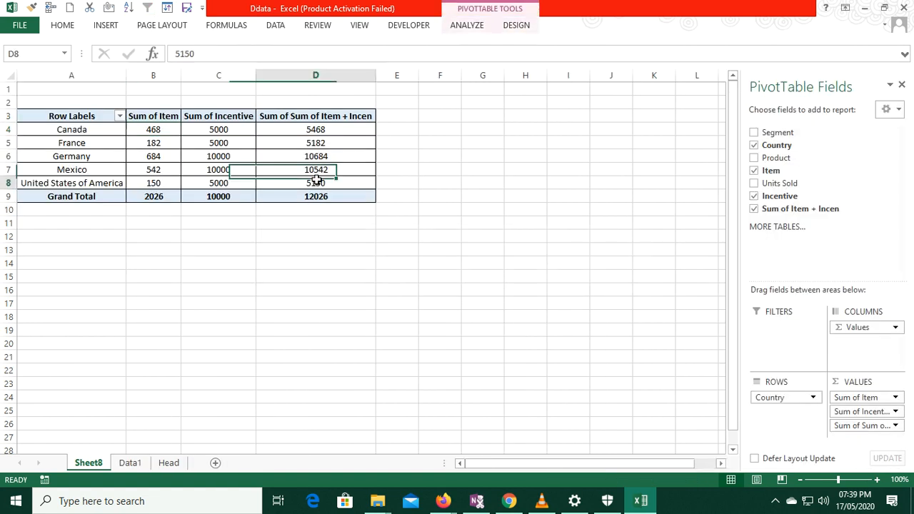
{"action": "left_click", "coordinate": [219, 120]}
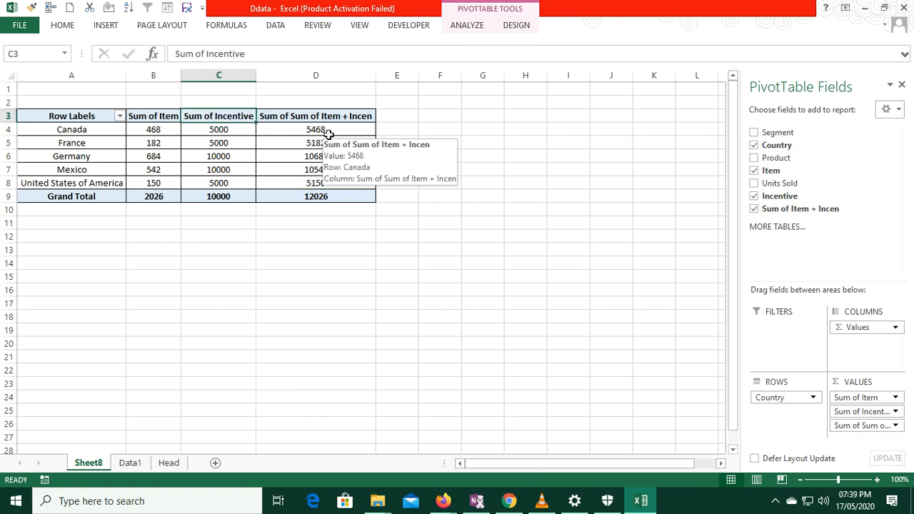
{"action": "left_click", "coordinate": [476, 30]}
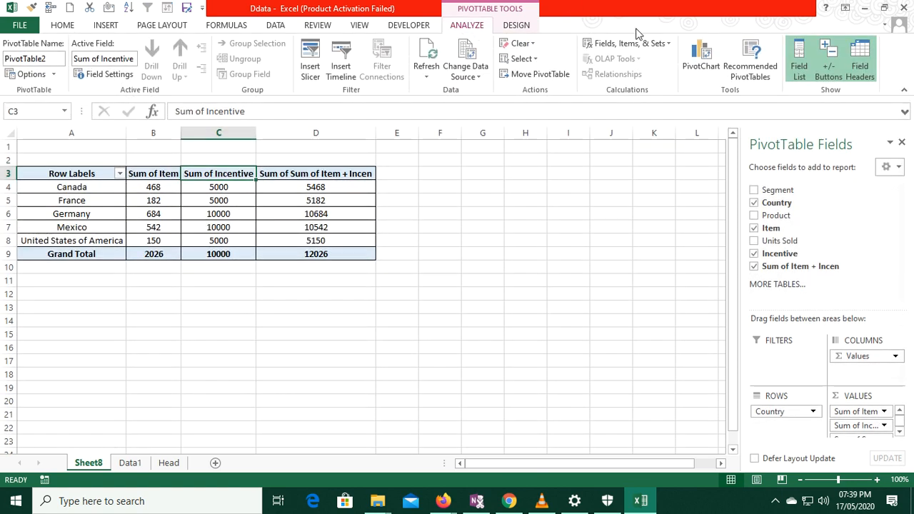
{"action": "left_click", "coordinate": [670, 46]}
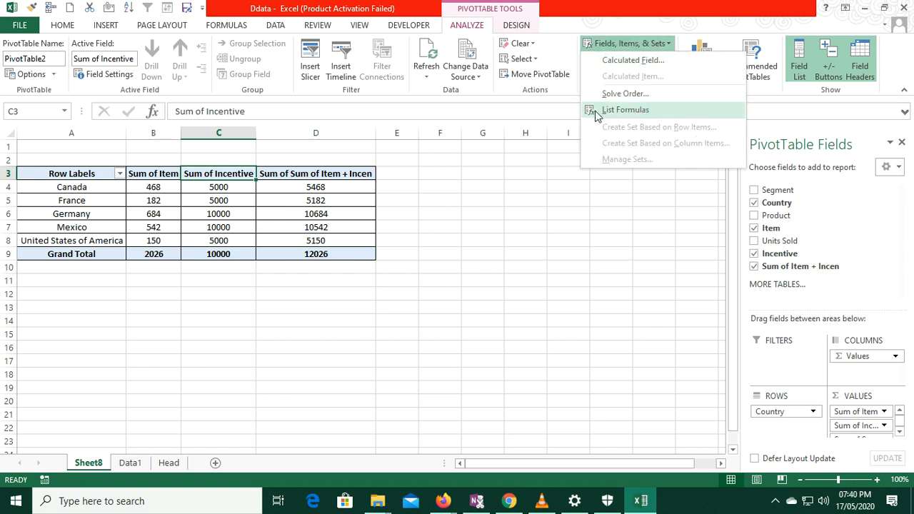
{"action": "left_click", "coordinate": [621, 110]}
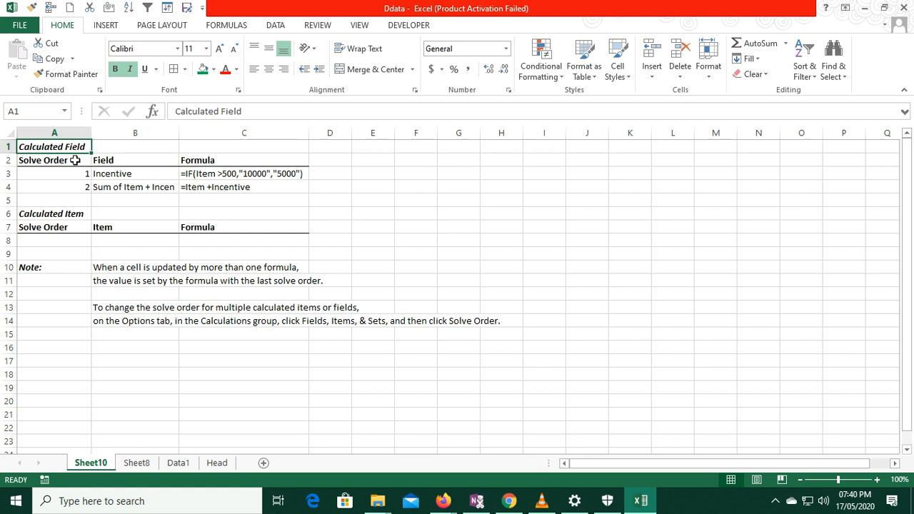
- Examine the listed names and formulas of Incentive and Sum of Item + Incen, and return to the pivot table on Sheet8
{"action": "left_click", "coordinate": [106, 175]}
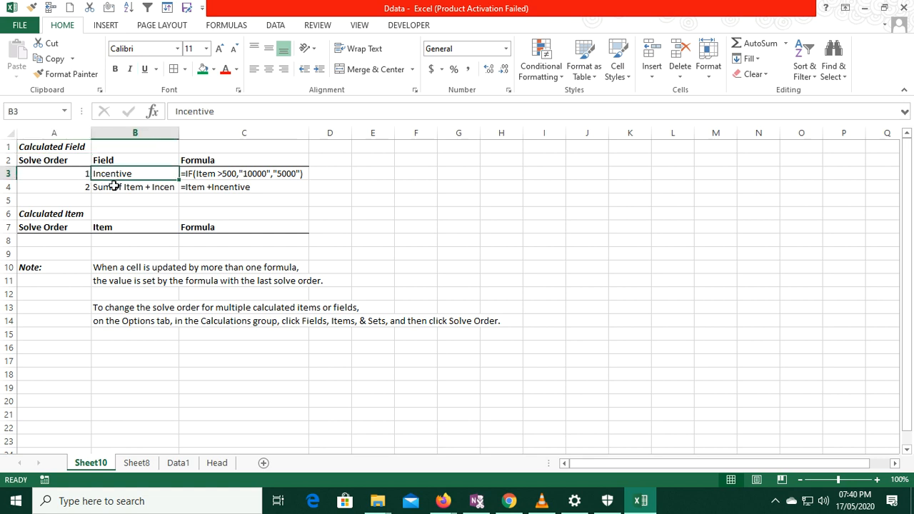
{"action": "left_click", "coordinate": [111, 186]}
{"action": "left_click", "coordinate": [213, 175]}
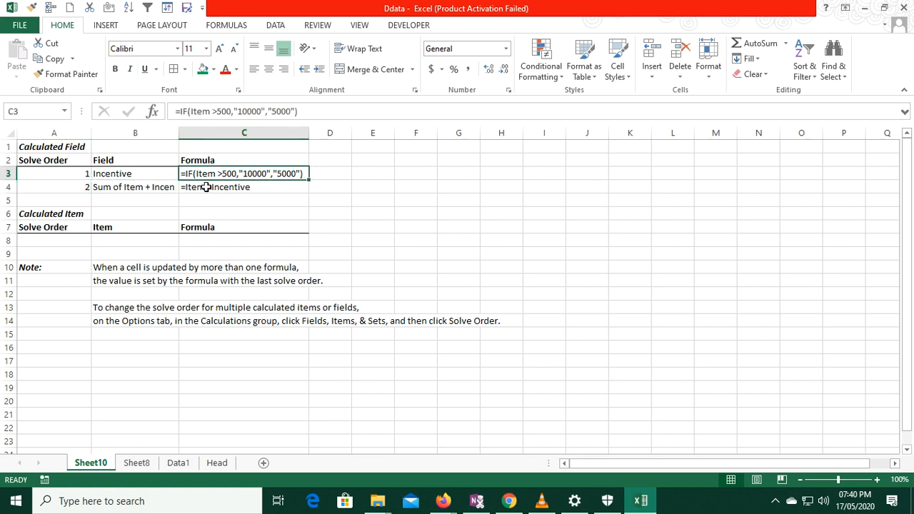
{"action": "left_click", "coordinate": [209, 191]}
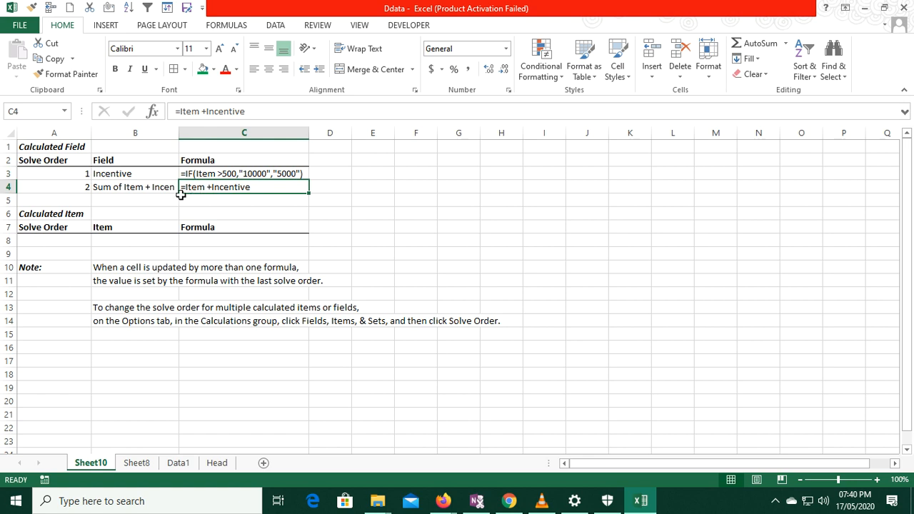
{"action": "left_click", "coordinate": [118, 174]}
{"action": "right_click", "coordinate": [139, 175]}
{"action": "left_click", "coordinate": [267, 186]}
{"action": "left_click", "coordinate": [250, 185]}
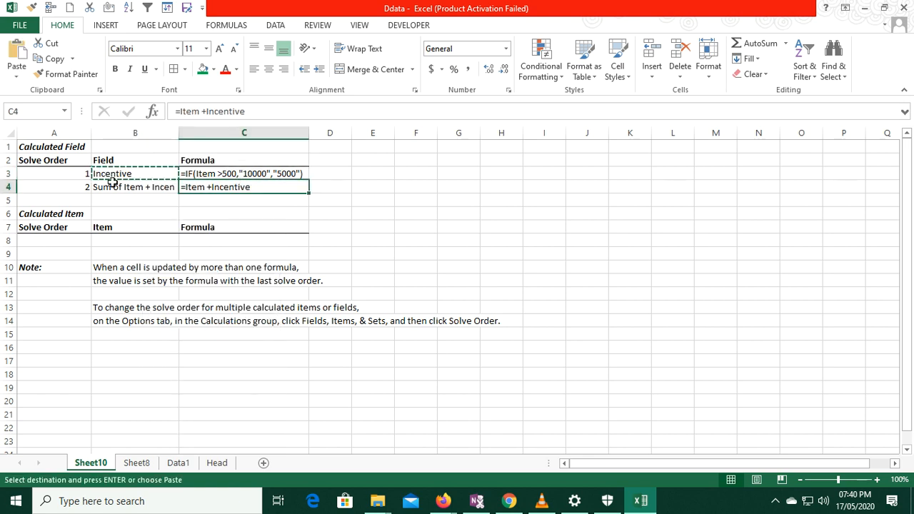
{"action": "key", "text": "Escape"}
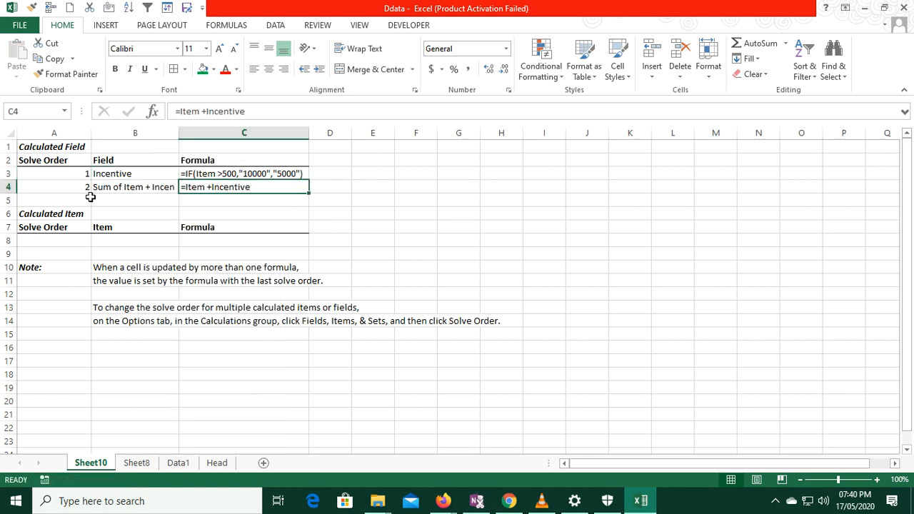
{"action": "left_click_drag", "start_coordinate": [20, 244], "coordinate": [537, 376]}
{"action": "left_click", "coordinate": [135, 186]}
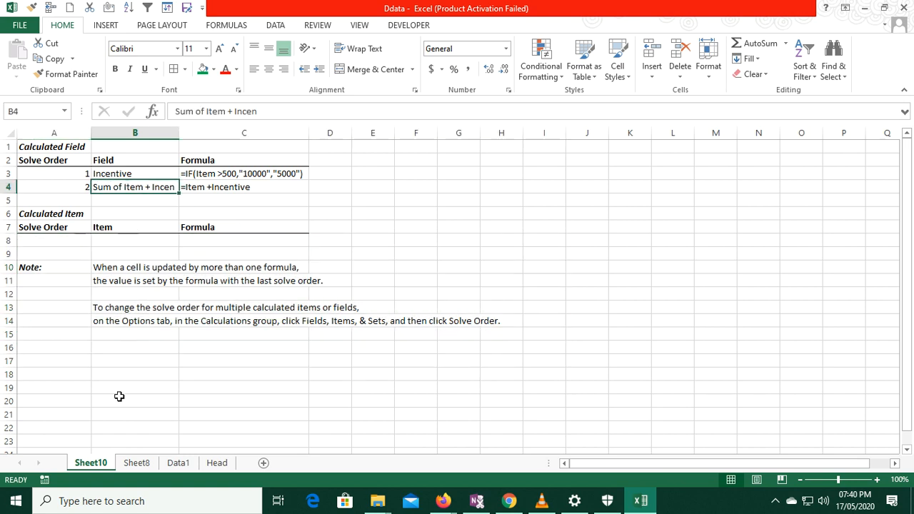
{"action": "left_click", "coordinate": [140, 462]}
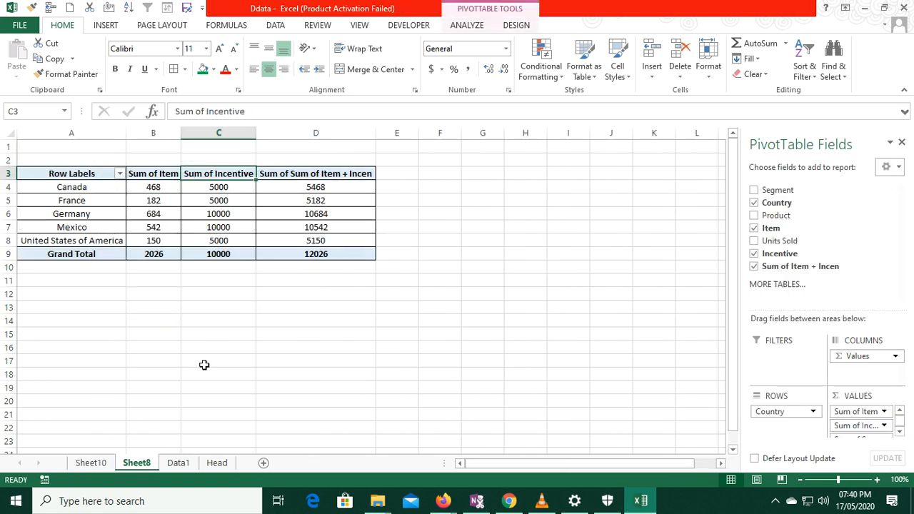